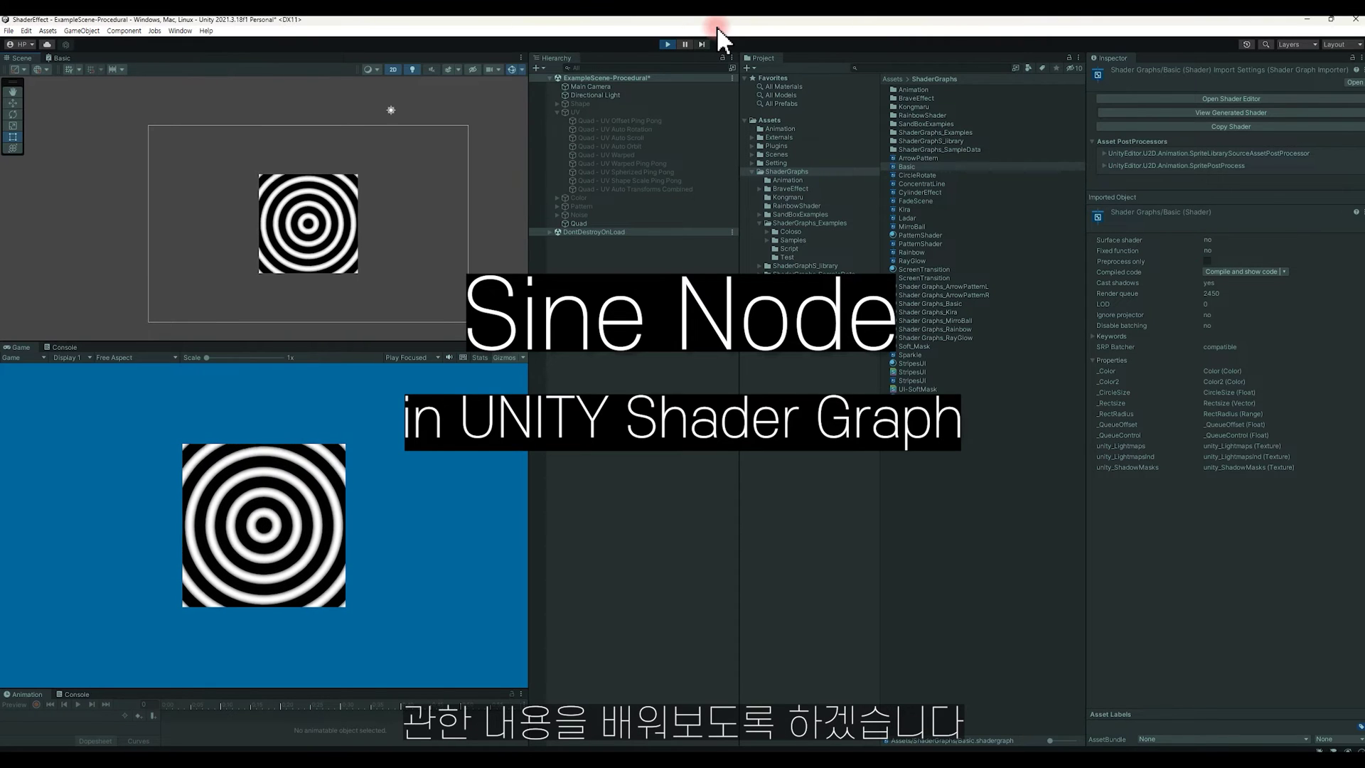
View the Basic shader graph full-window, restore the layout, and deactivate the UV object.
click(65, 58)
key(shift+space)
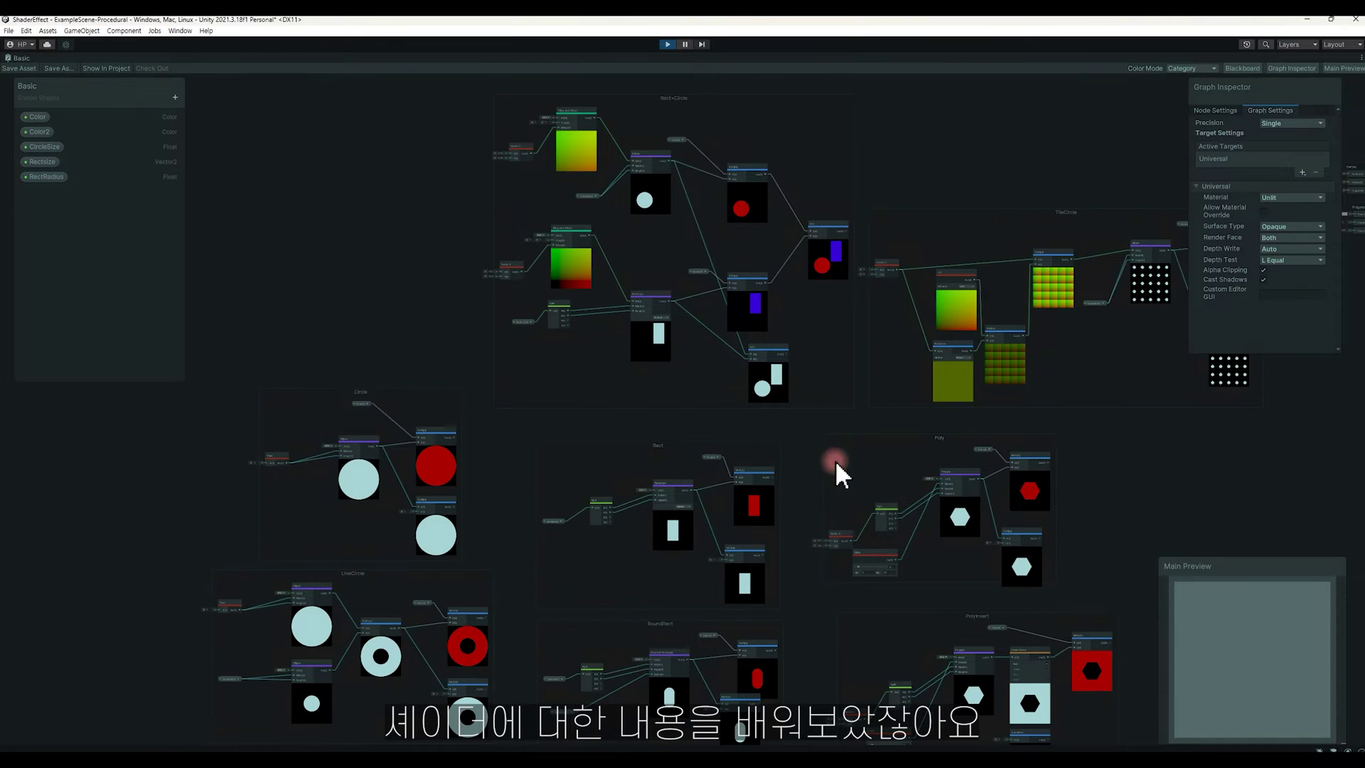
scroll(918, 445, up, 2)
scroll(919, 445, up, 1)
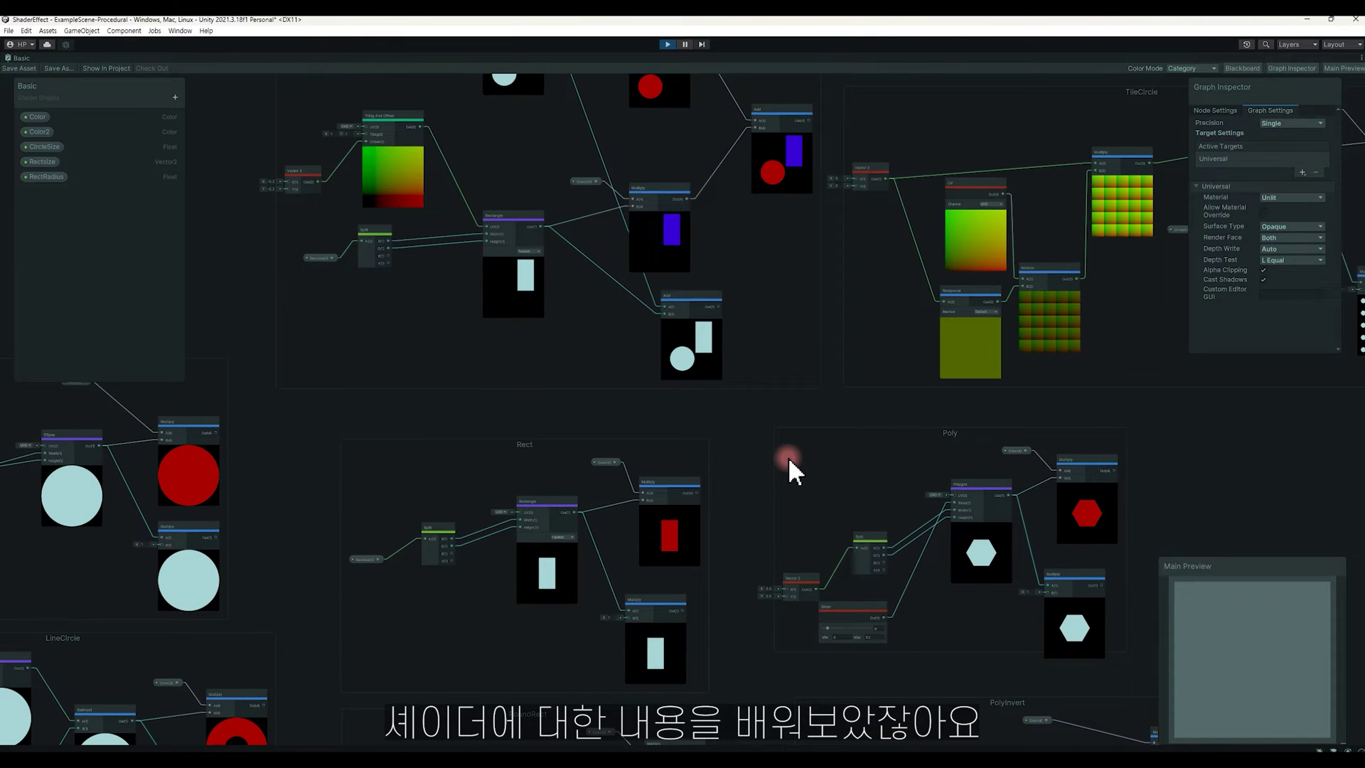
key(shift+space)
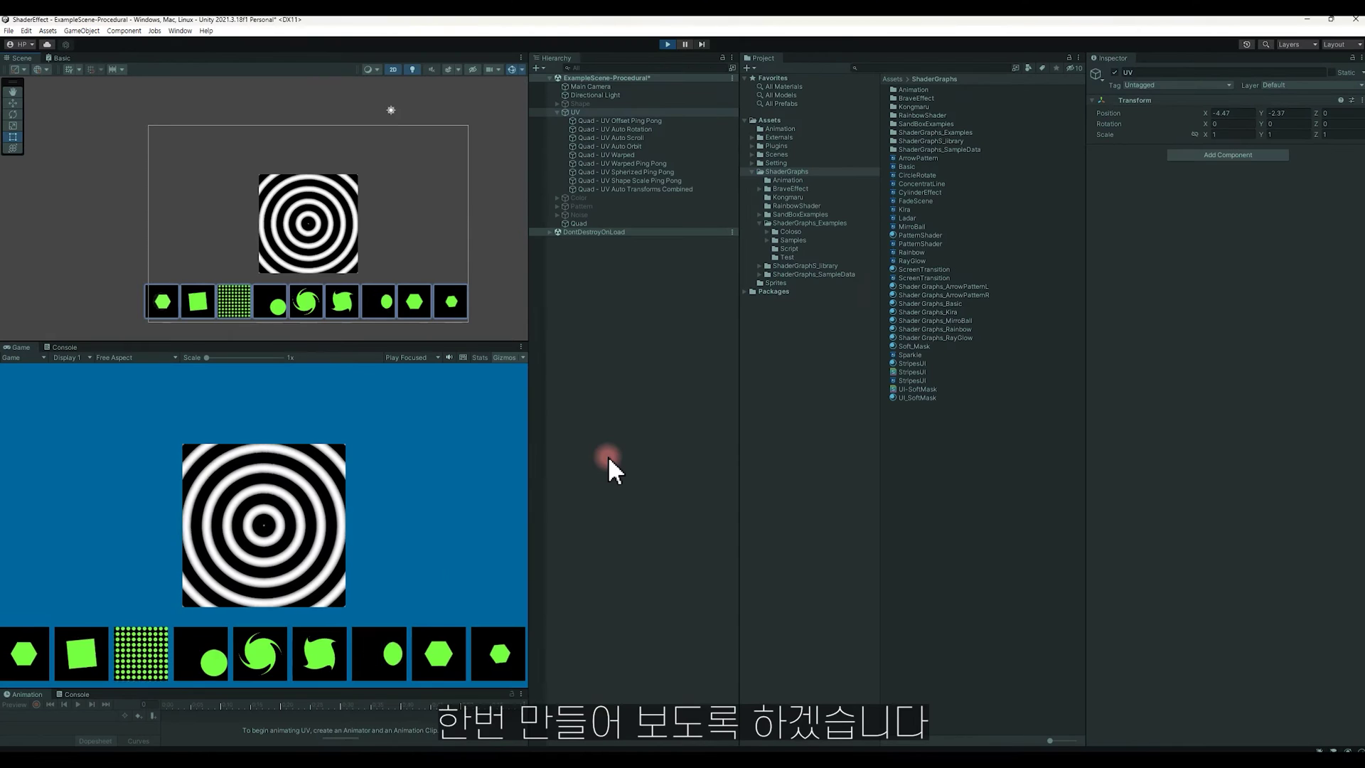
key(alt+shift+a)
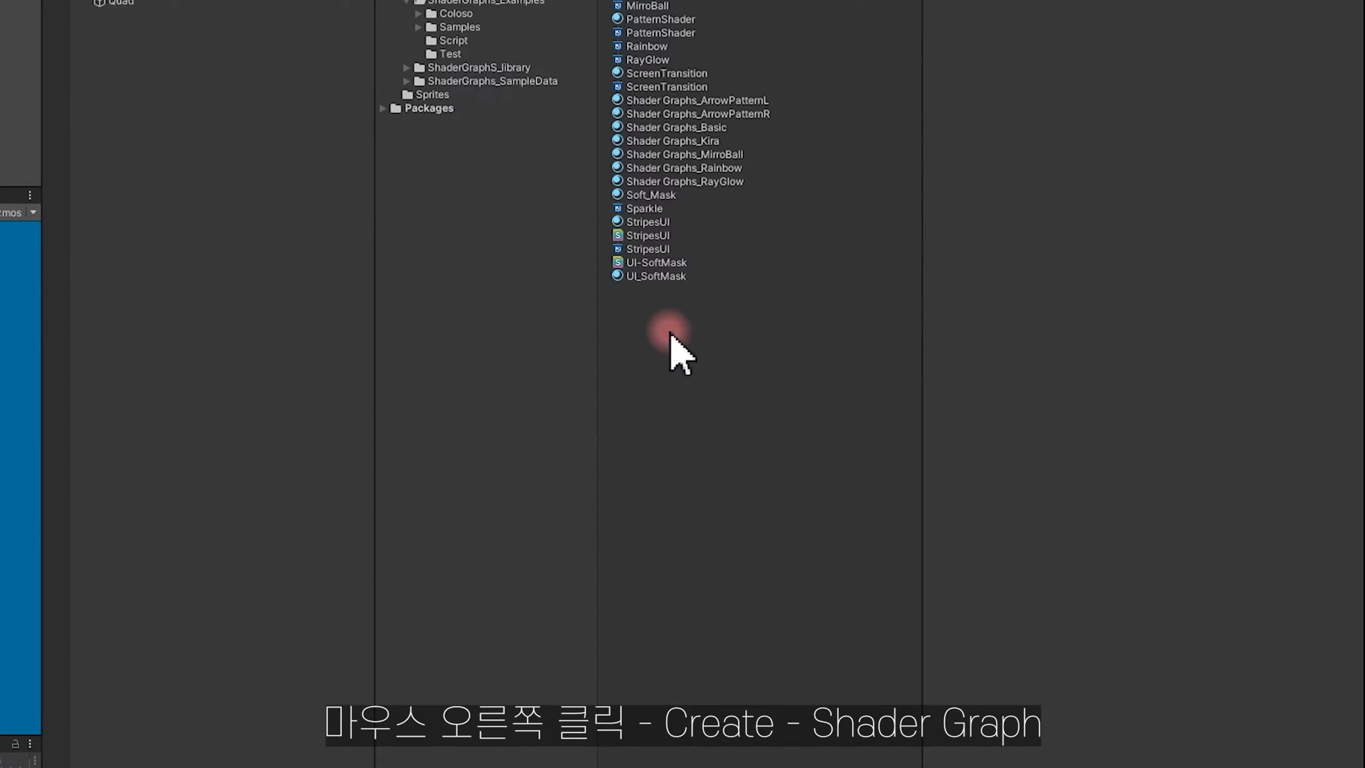
Create a URP Unlit Shader Graph asset named UV_Basic in the project folder.
right_click(671, 336)
click(725, 342)
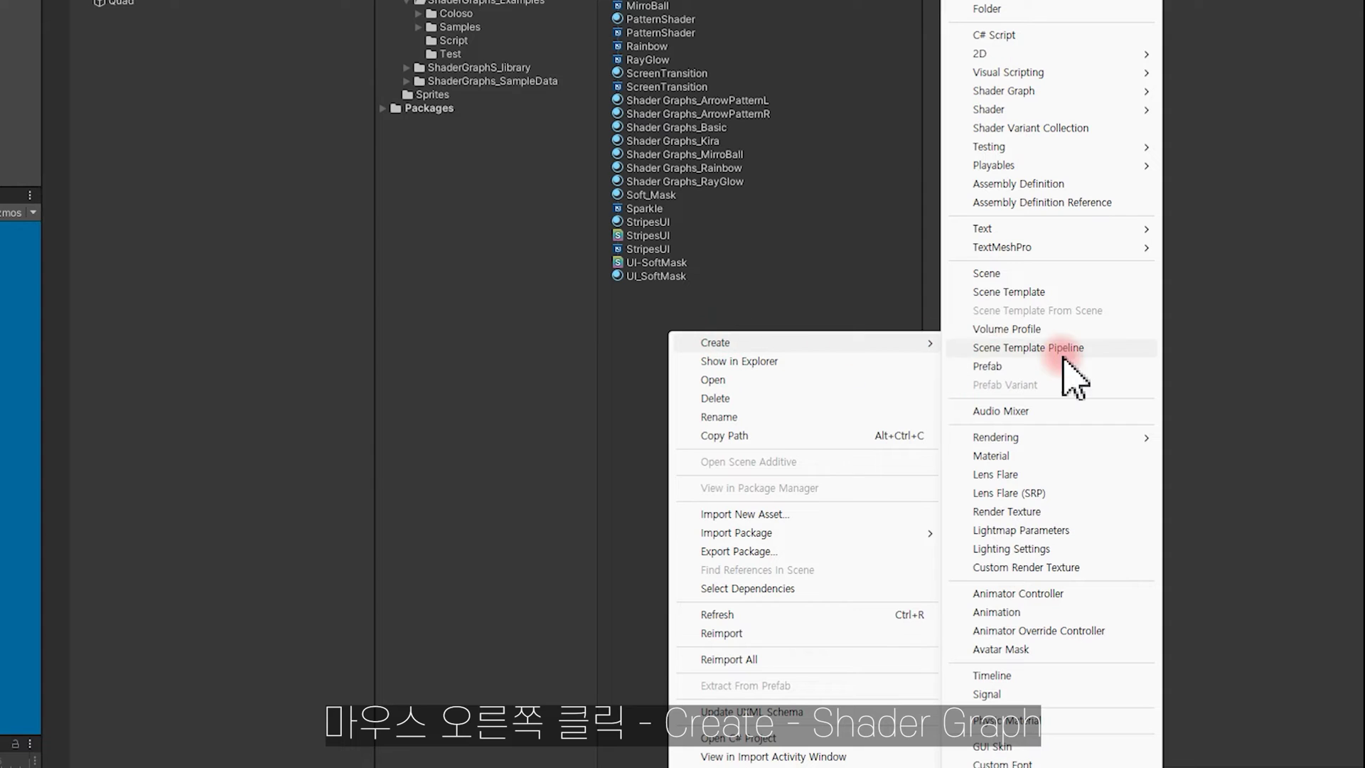
mouse_move(1052, 91)
mouse_move(1217, 93)
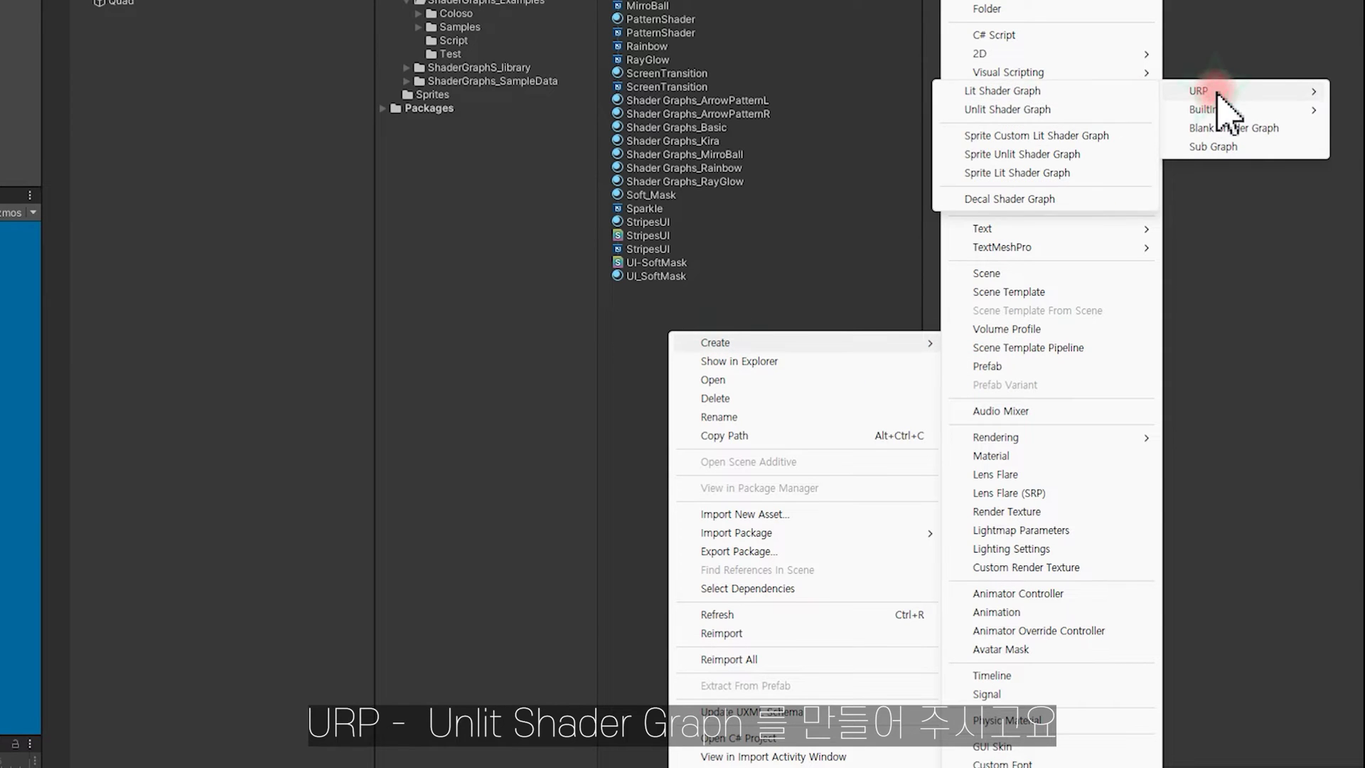
click(1077, 110)
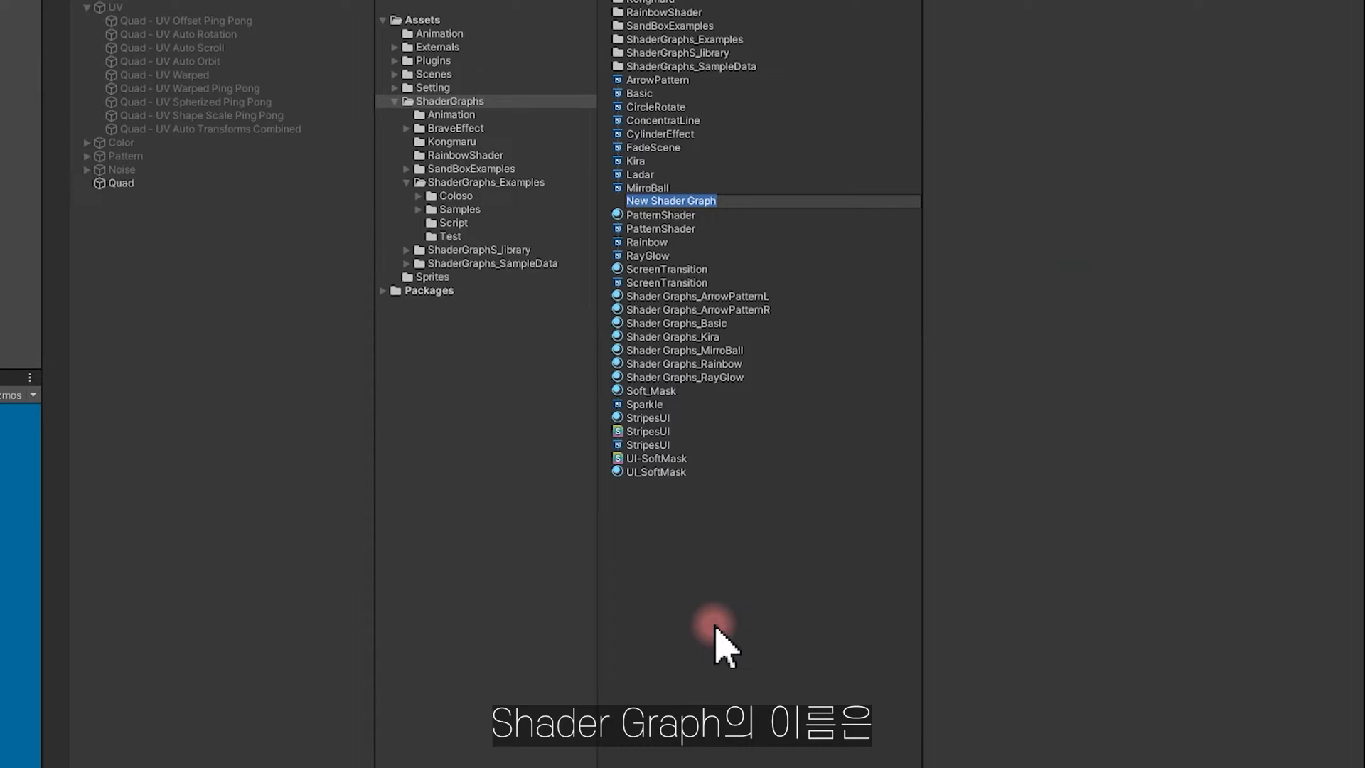
text(UV_Basic)
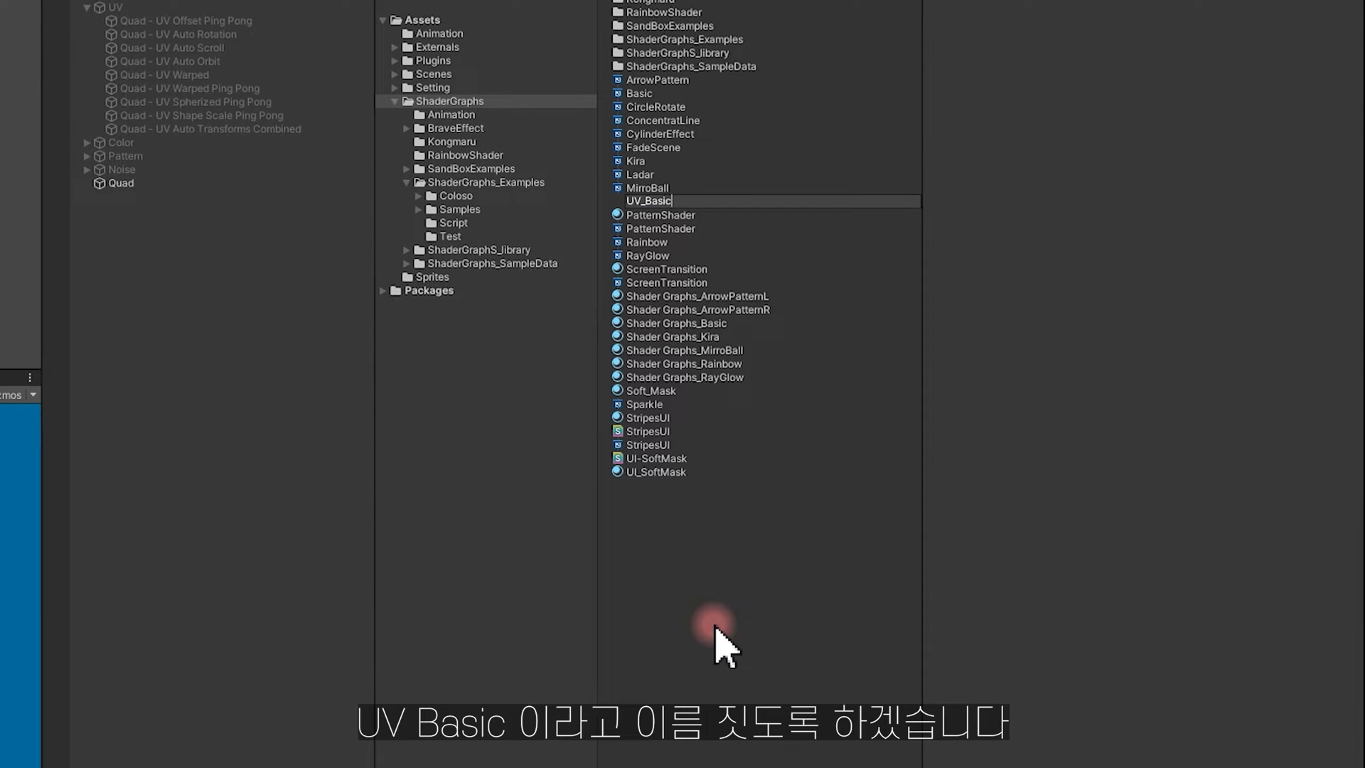
key(Return)
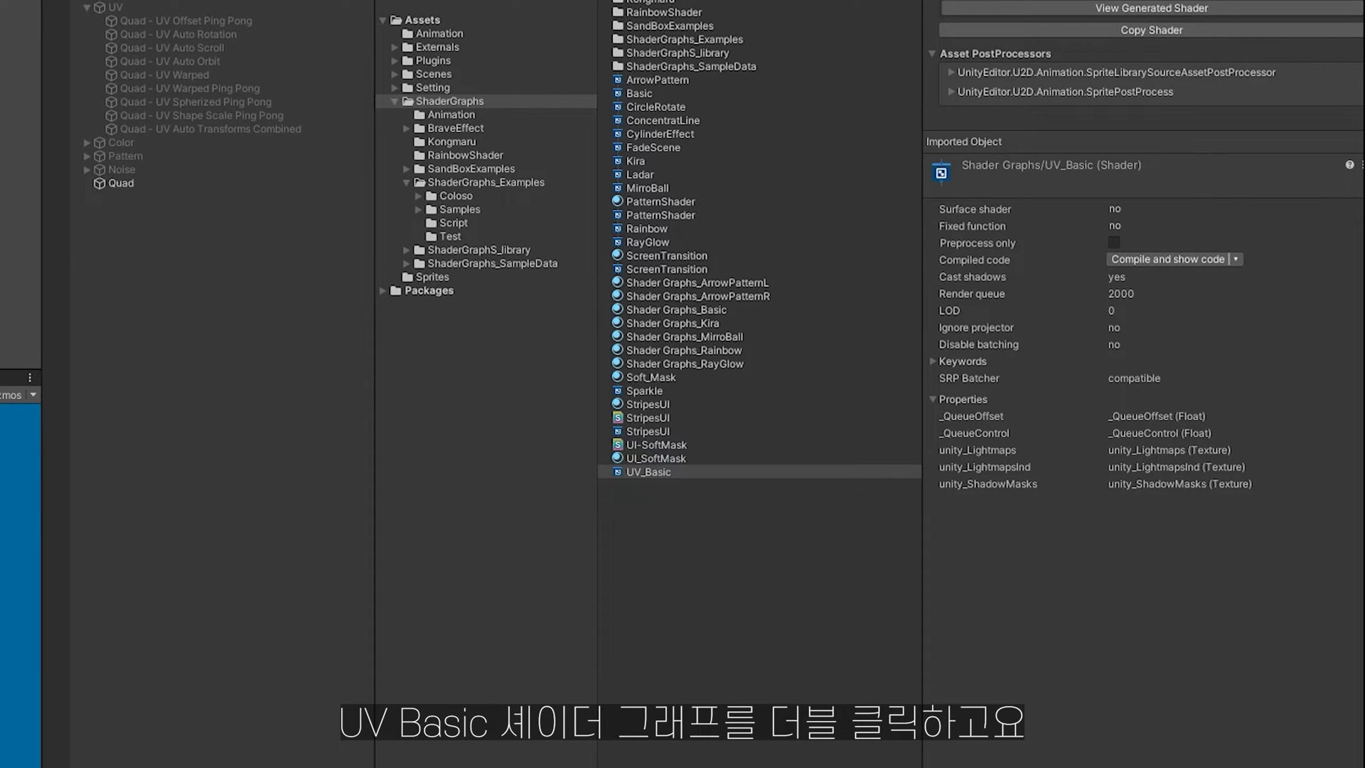
Open UV_Basic full-window with the graph inspector, main preview and blackboard showing.
click(268, 256)
key(shift+space)
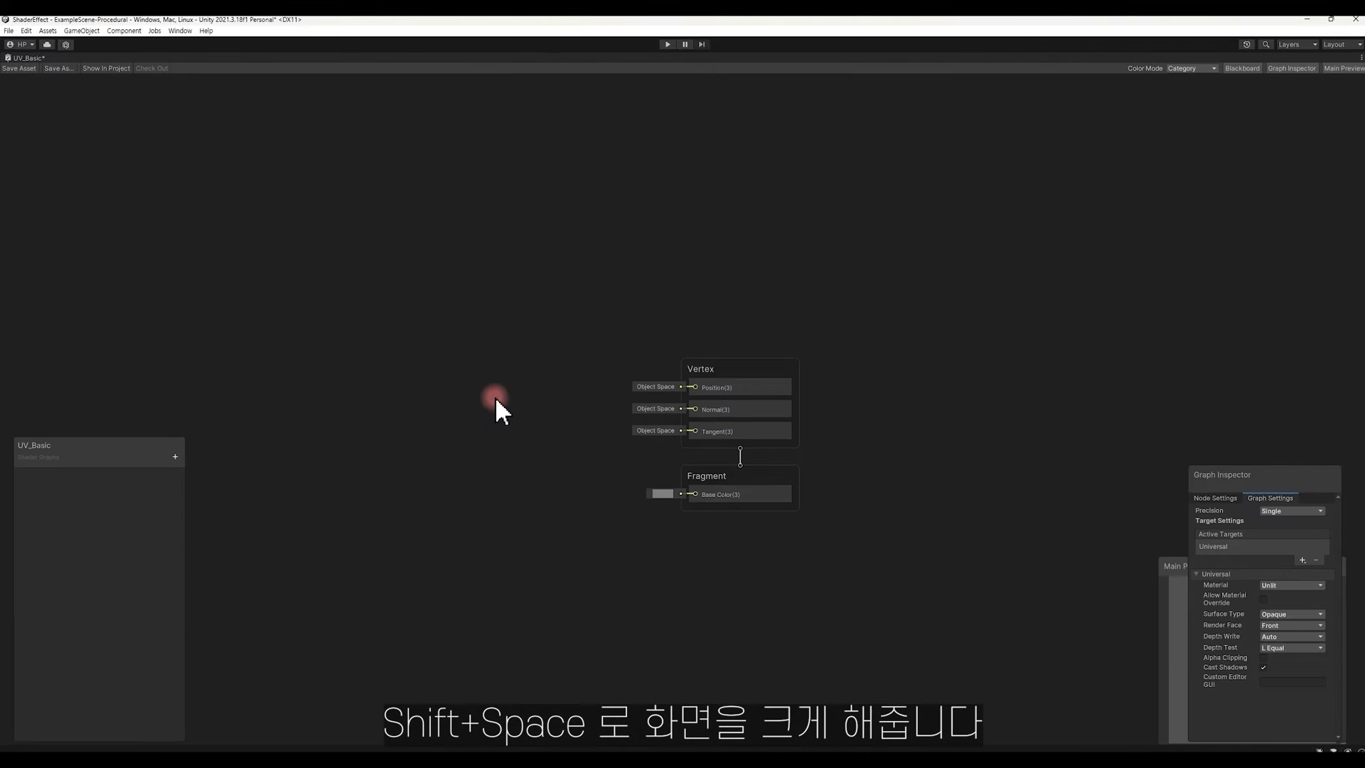
middle_drag(496, 398, 642, 353)
mouse_move(1206, 476)
mouse_down()
mouse_move(1210, 105)
mouse_move(1353, 679)
mouse_move(1237, 140)
mouse_up()
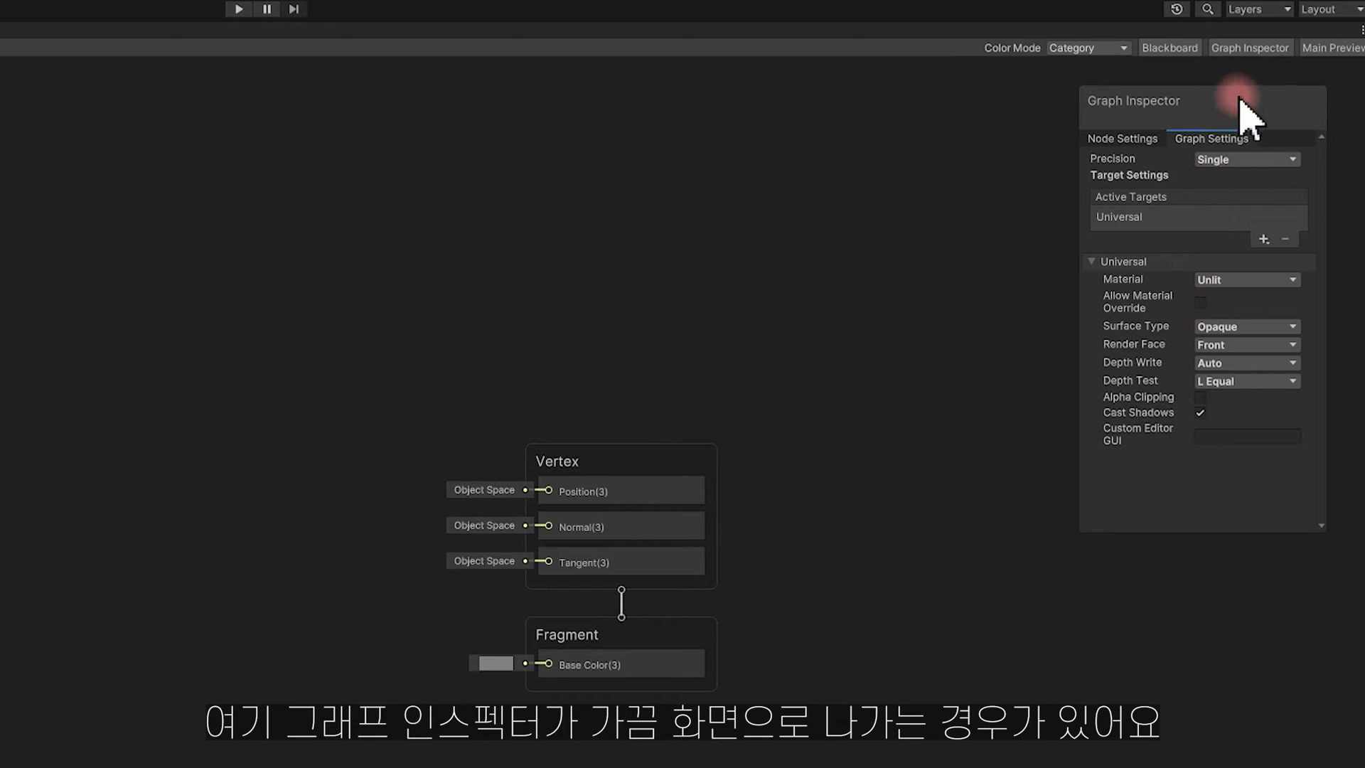
click(1255, 48)
click(1258, 50)
click(1266, 52)
click(1266, 51)
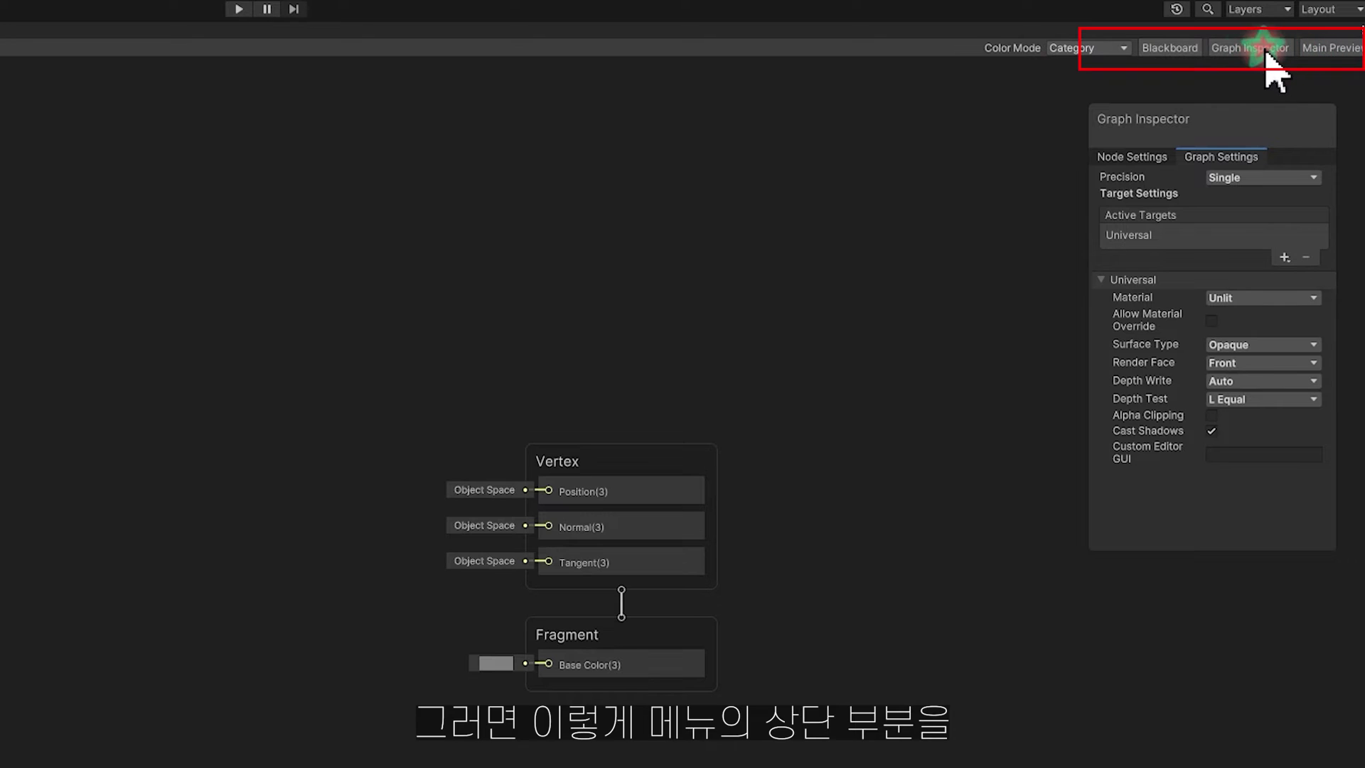
click(1328, 49)
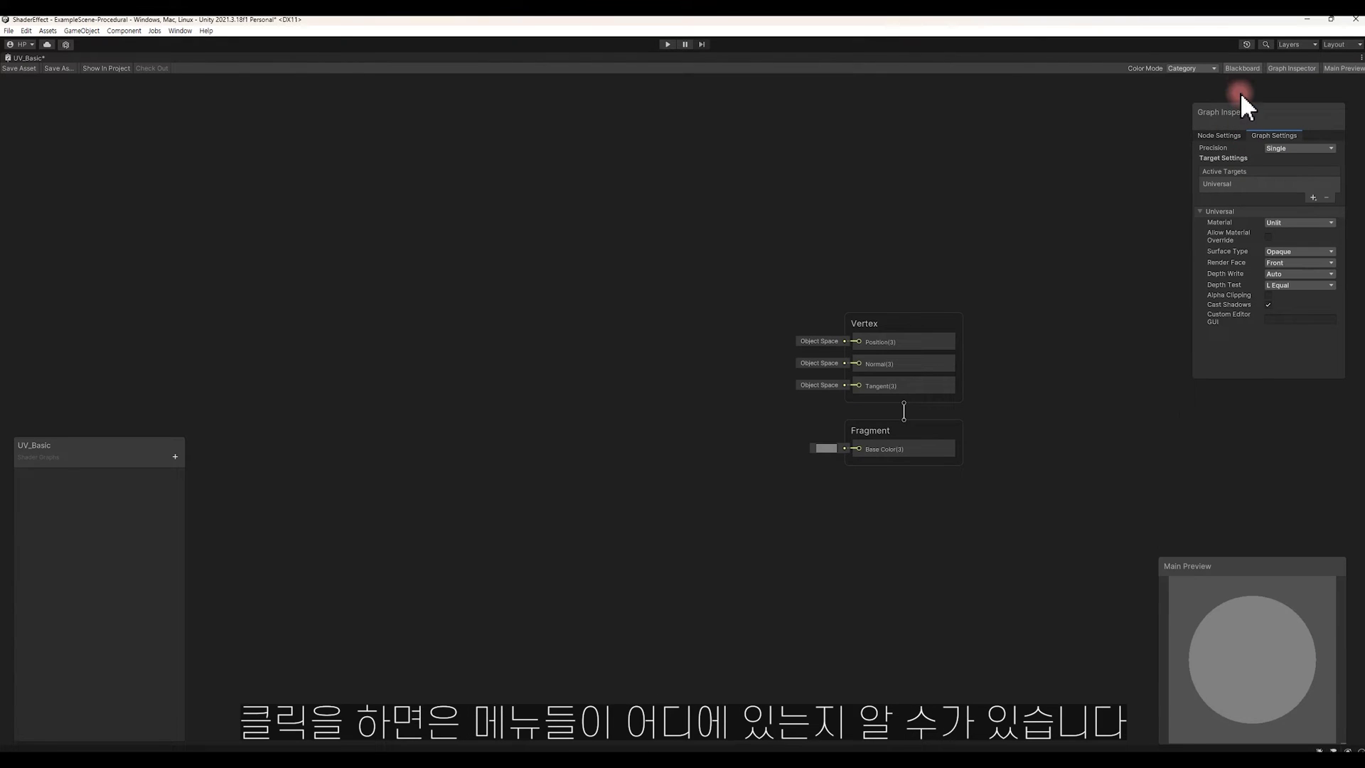
click(1240, 71)
click(1240, 71)
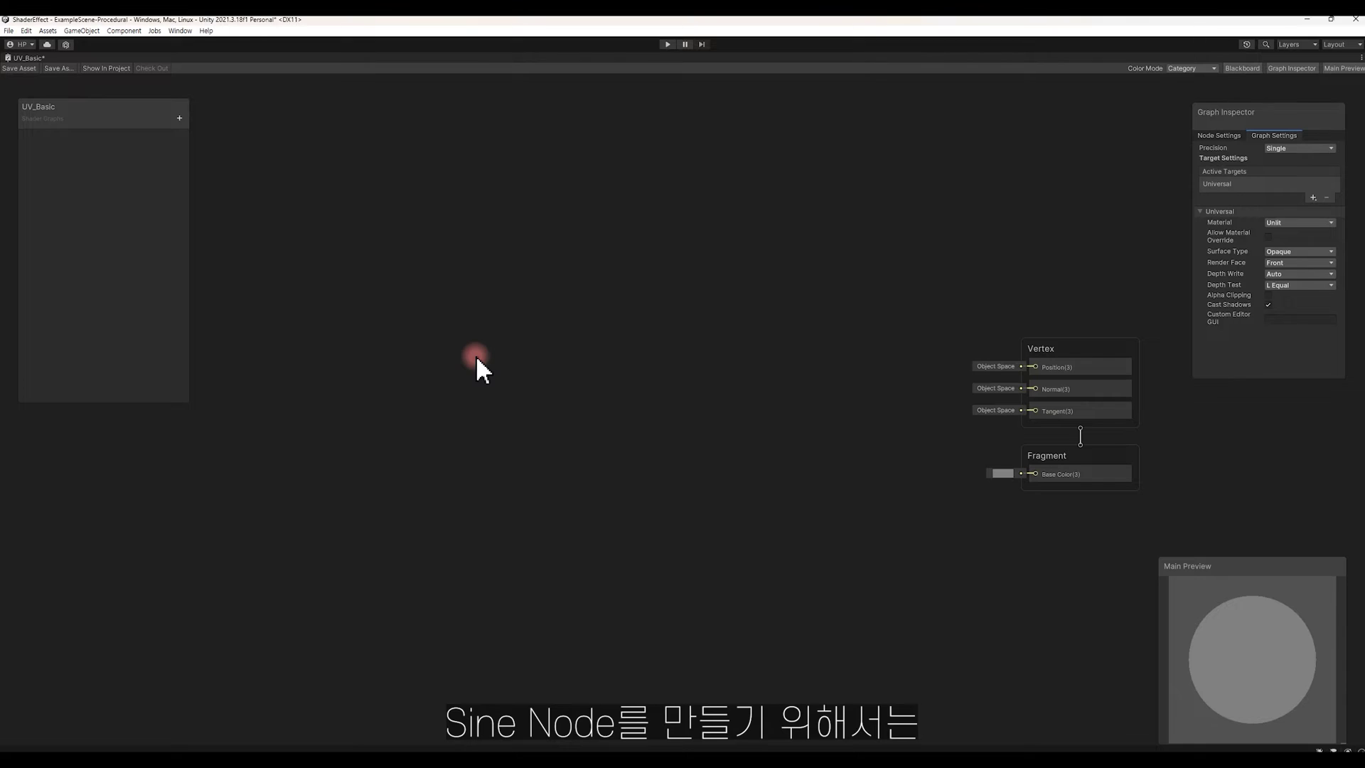
Build a Time → Multiply (B = 1) → Sine chain wired into Base Color.
key(space)
text(time)
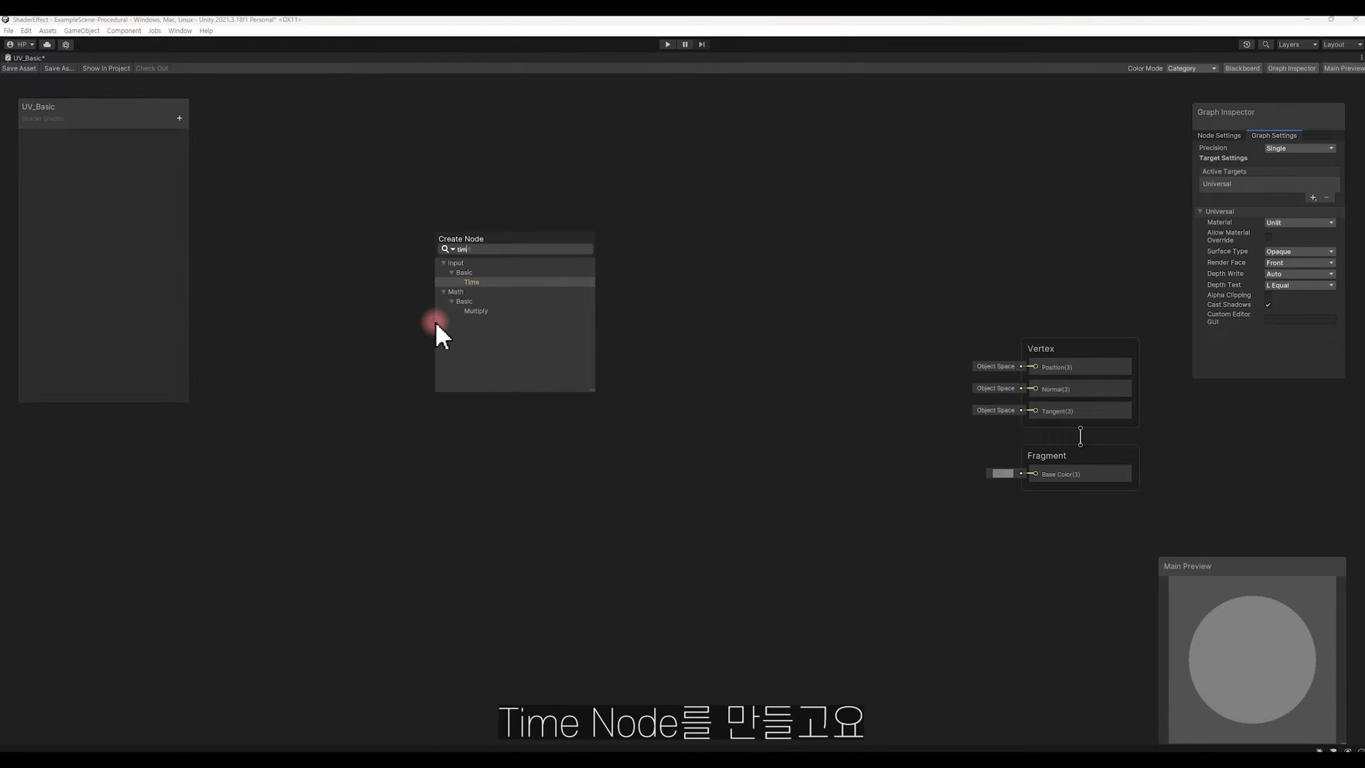
key(Return)
click(451, 345)
drag(497, 366, 558, 391)
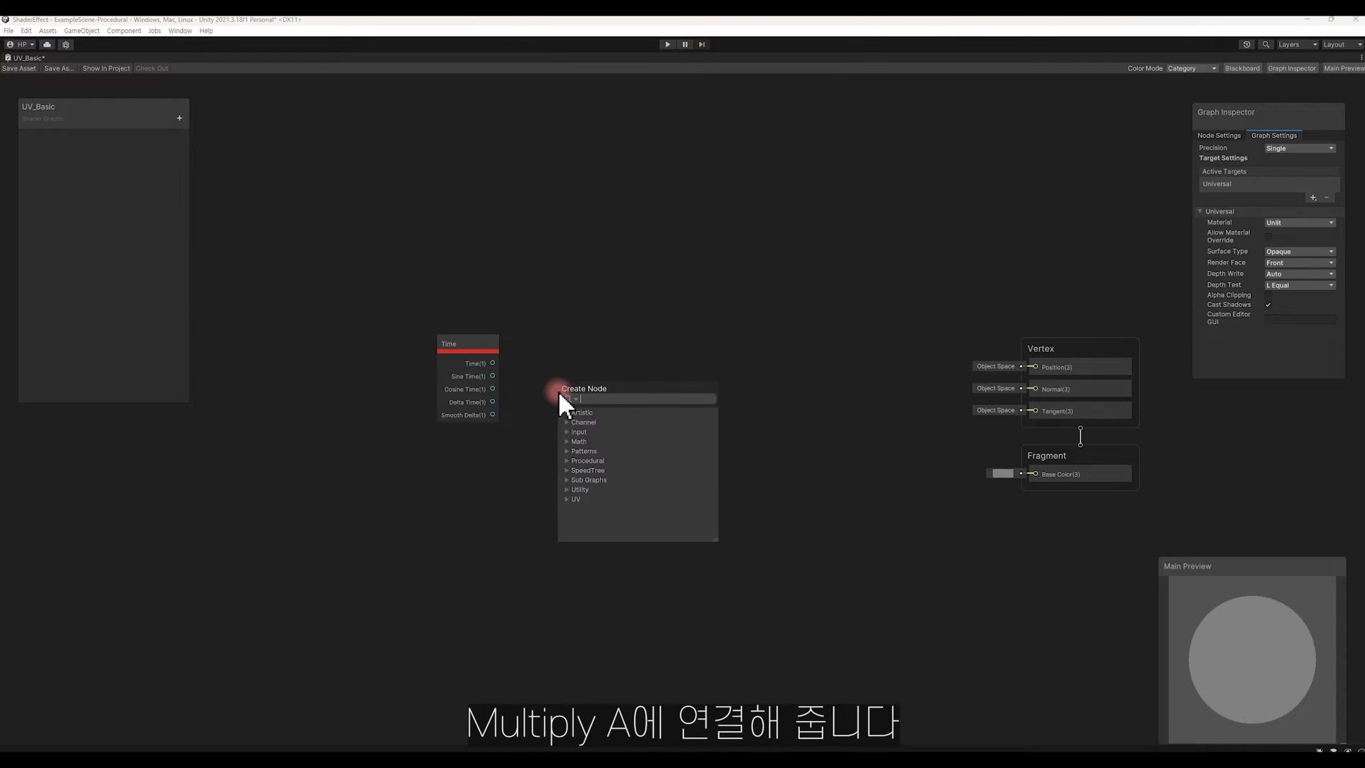
text(multi)
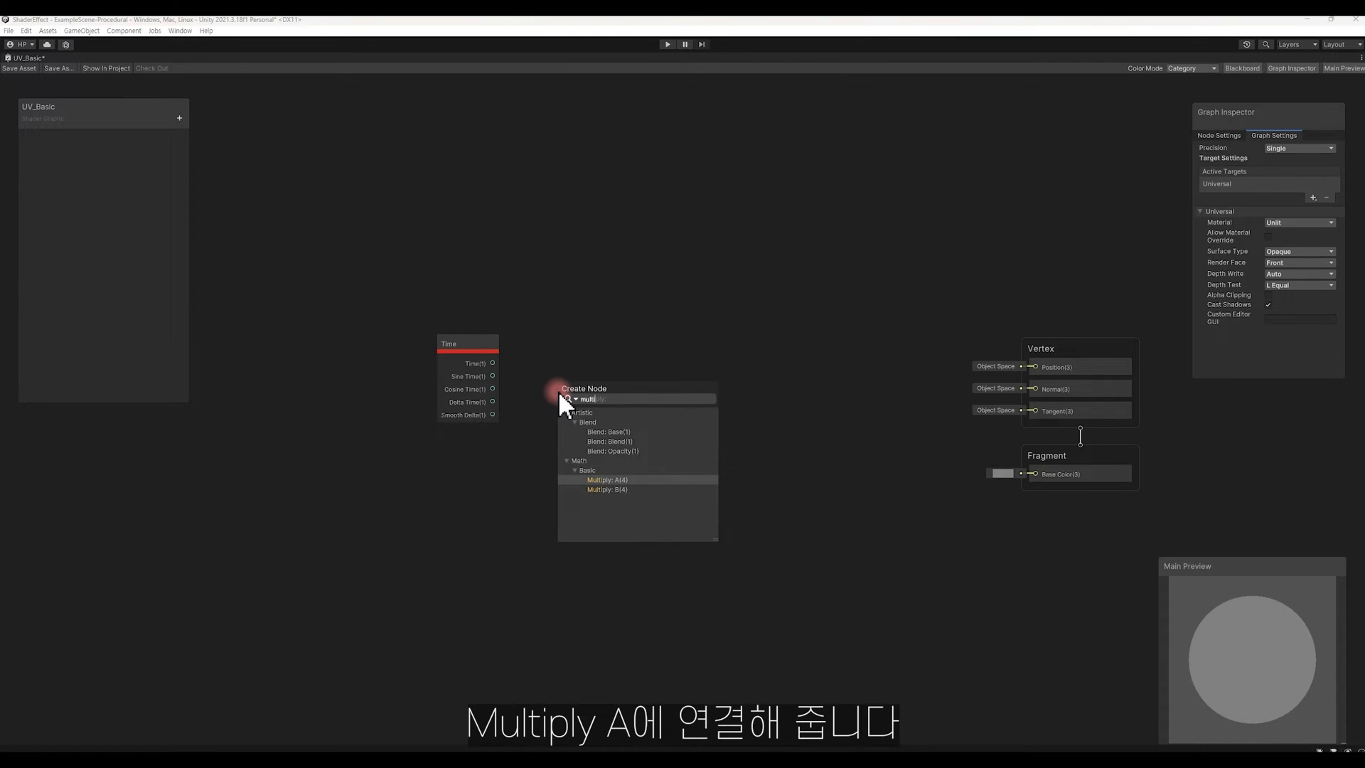
key(Return)
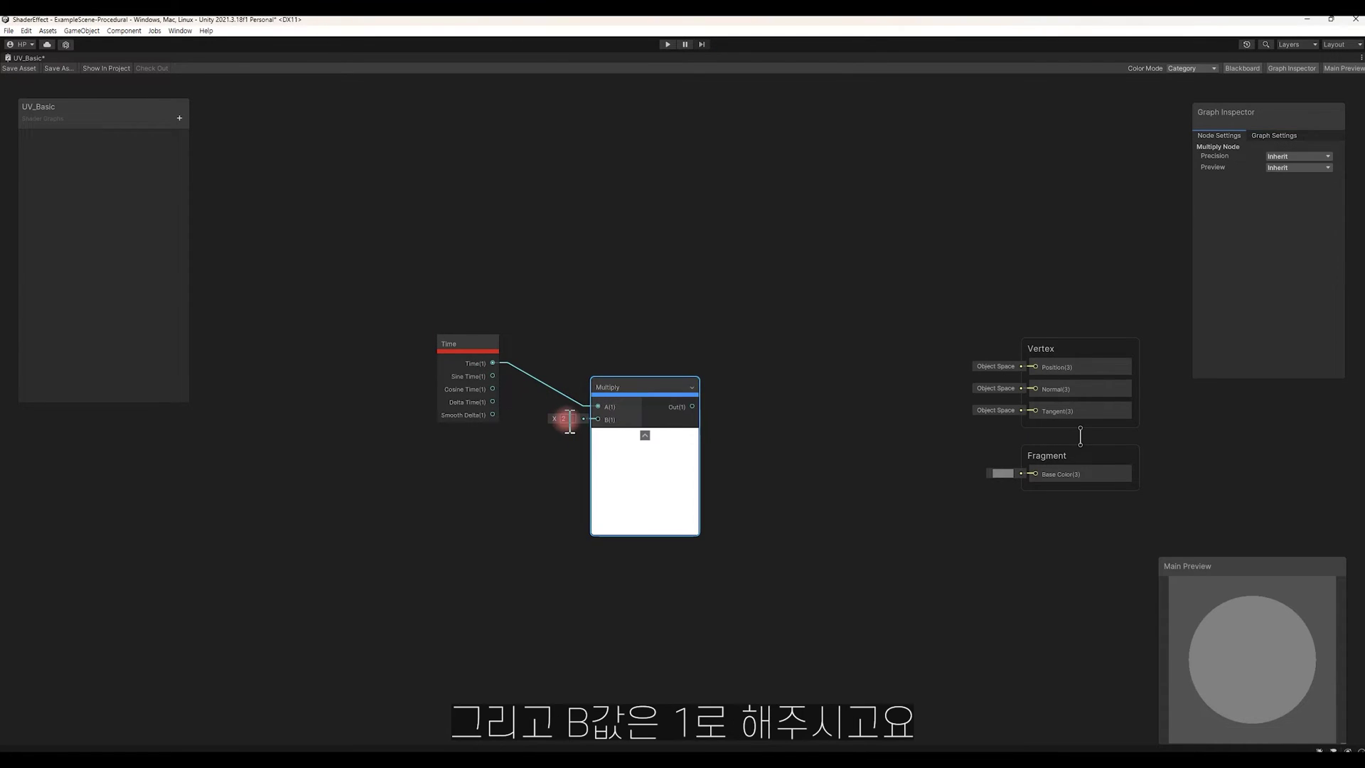
drag(691, 407, 745, 411)
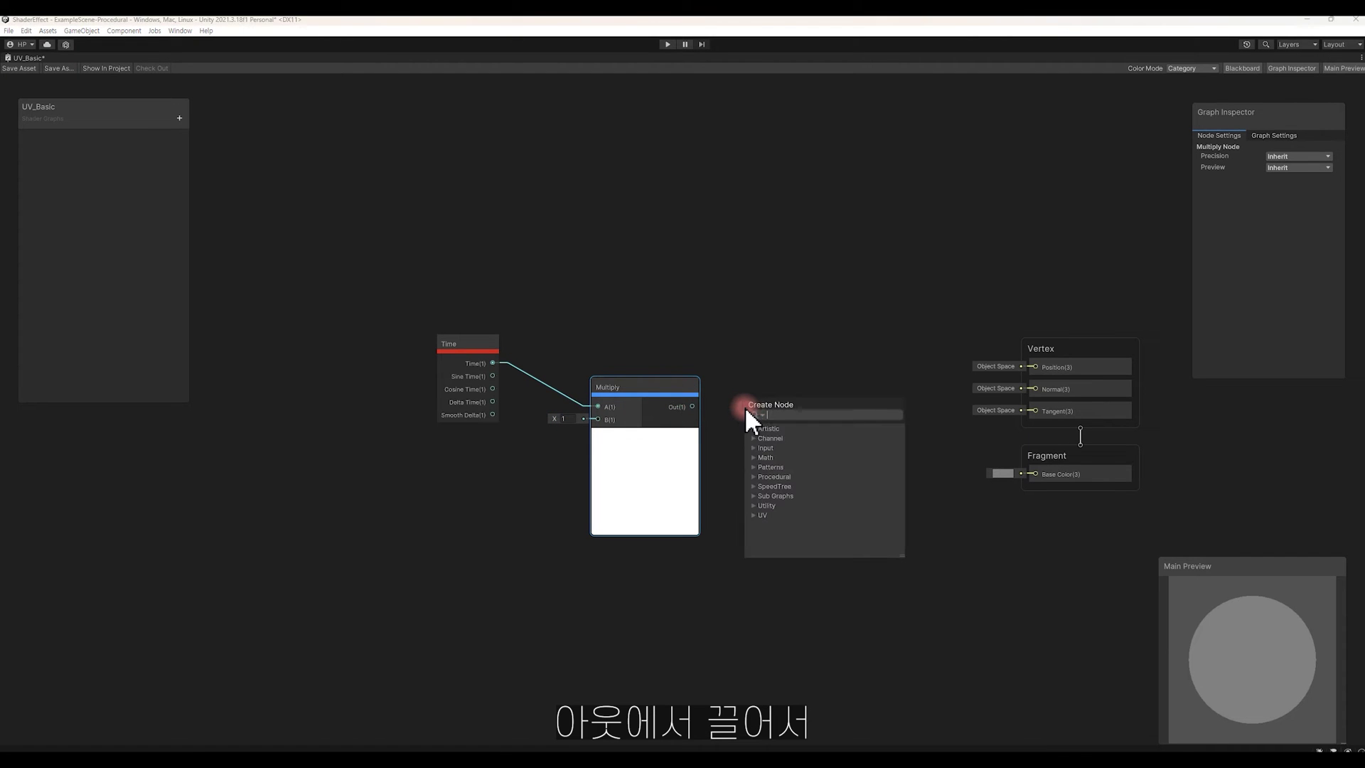
text(sin)
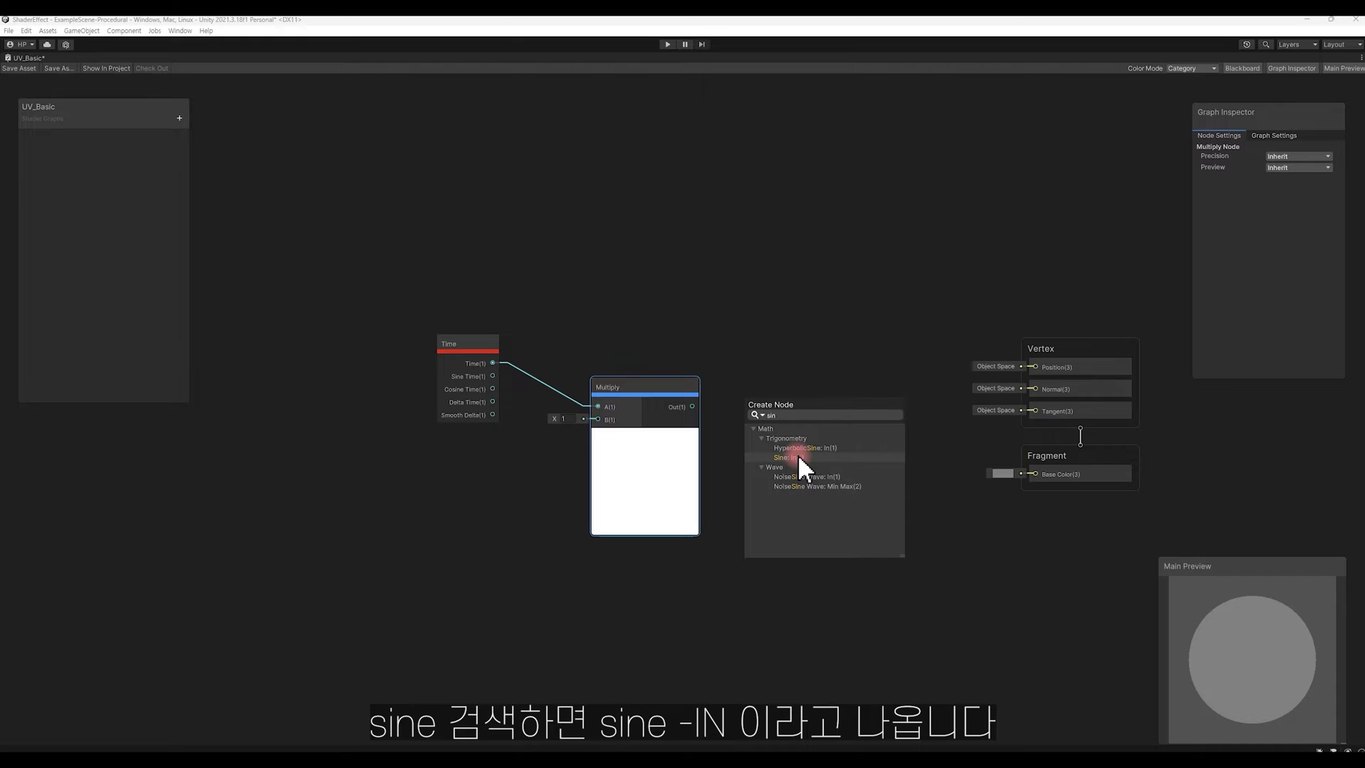
click(797, 457)
mouse_move(823, 436)
mouse_down()
mouse_move(816, 523)
mouse_move(696, 421)
mouse_move(1029, 473)
mouse_up()
Switch the Main Preview mesh to a quad and tidy the Sine and Time node positions.
right_click(1260, 628)
click(1294, 683)
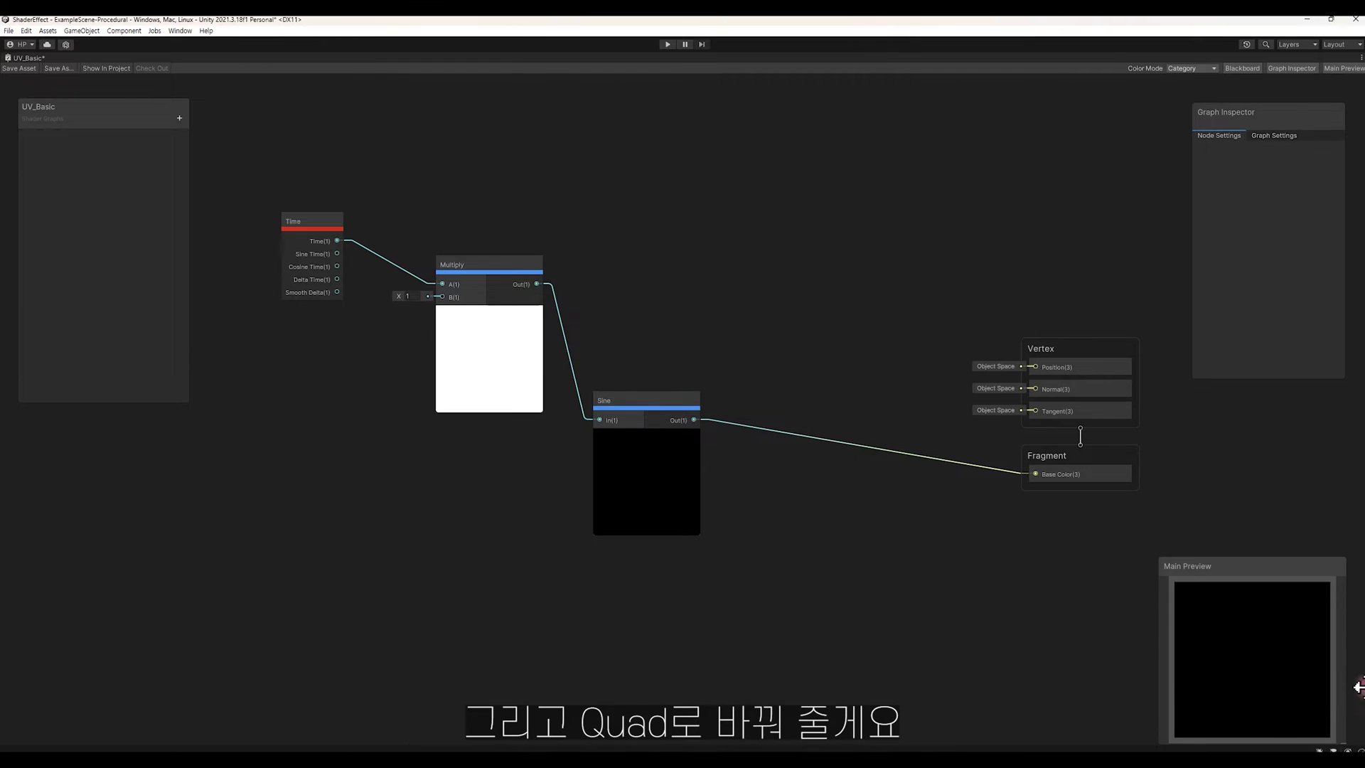
drag(639, 401, 665, 400)
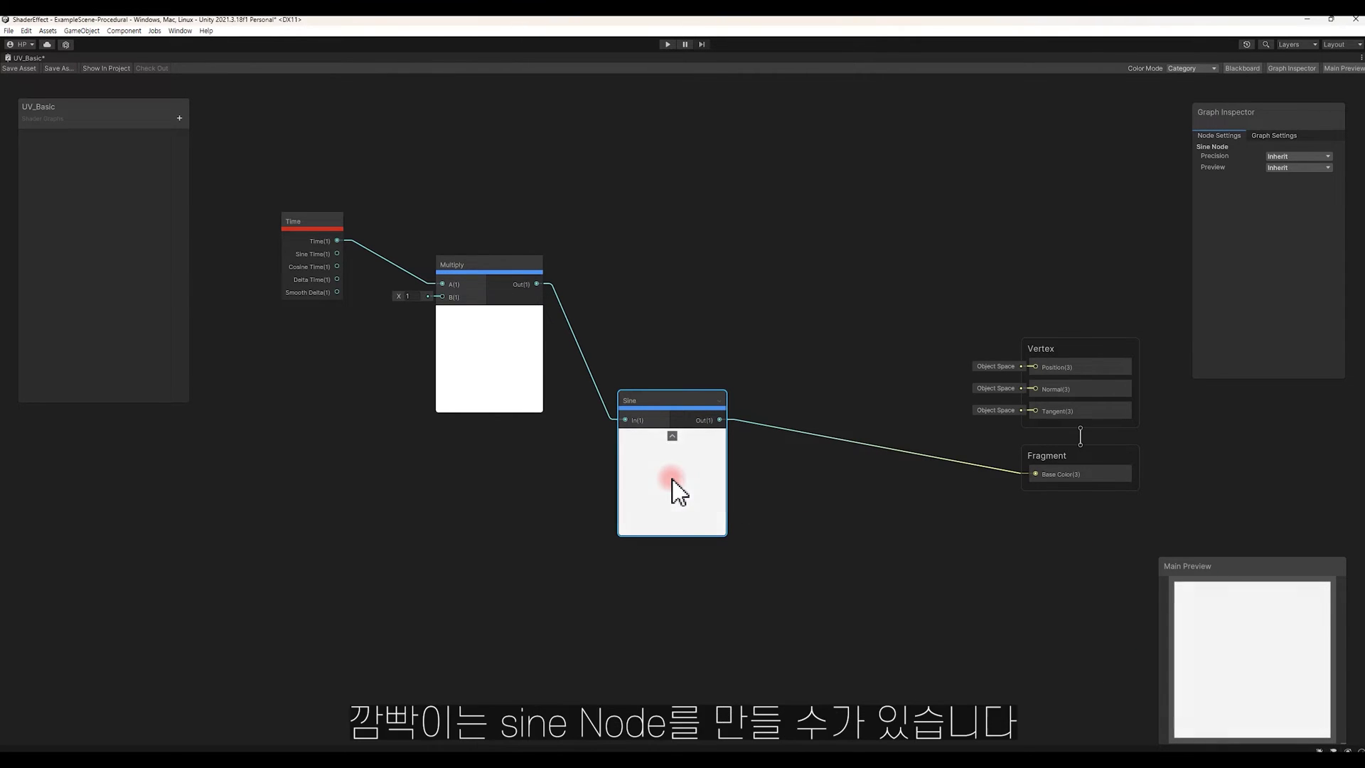
drag(289, 219, 289, 215)
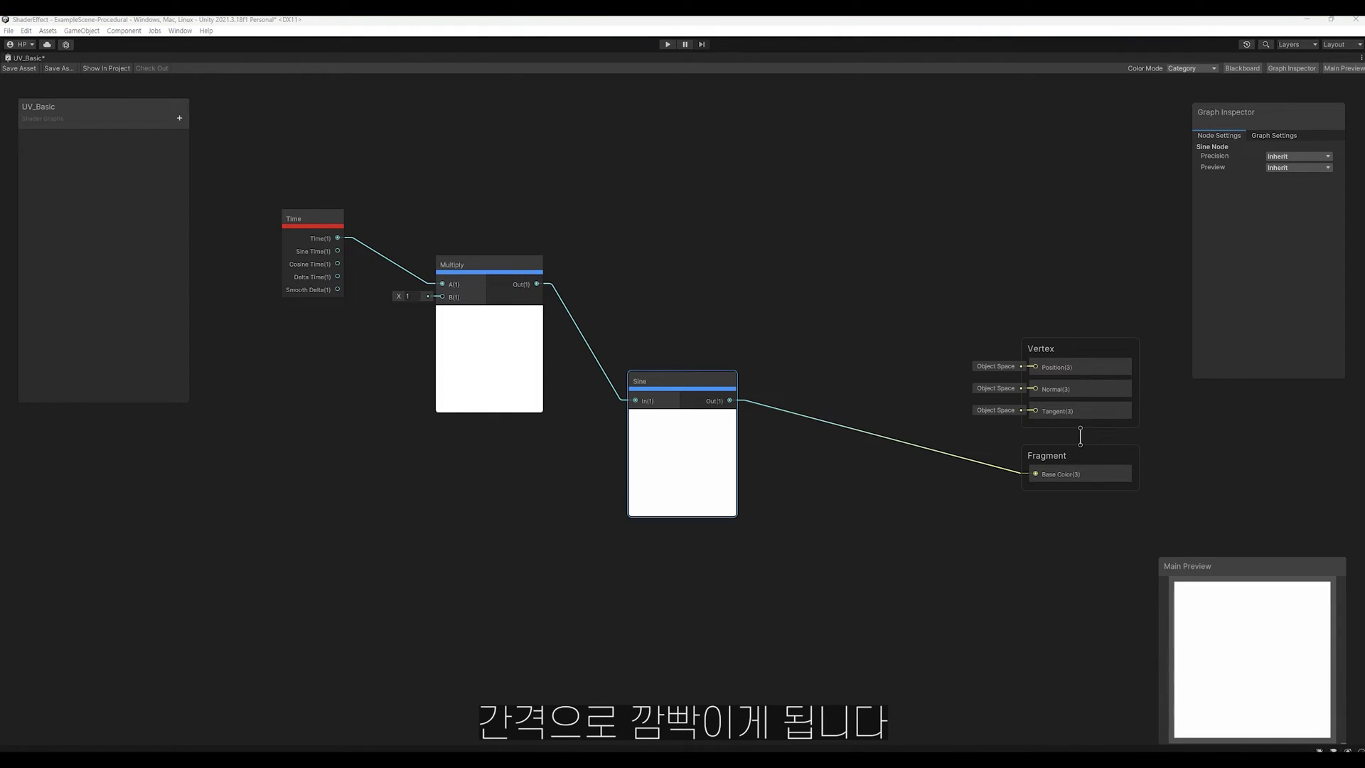
Add a TAU Constant node feeding the Multiply node's B input.
middle_drag(462, 501, 497, 518)
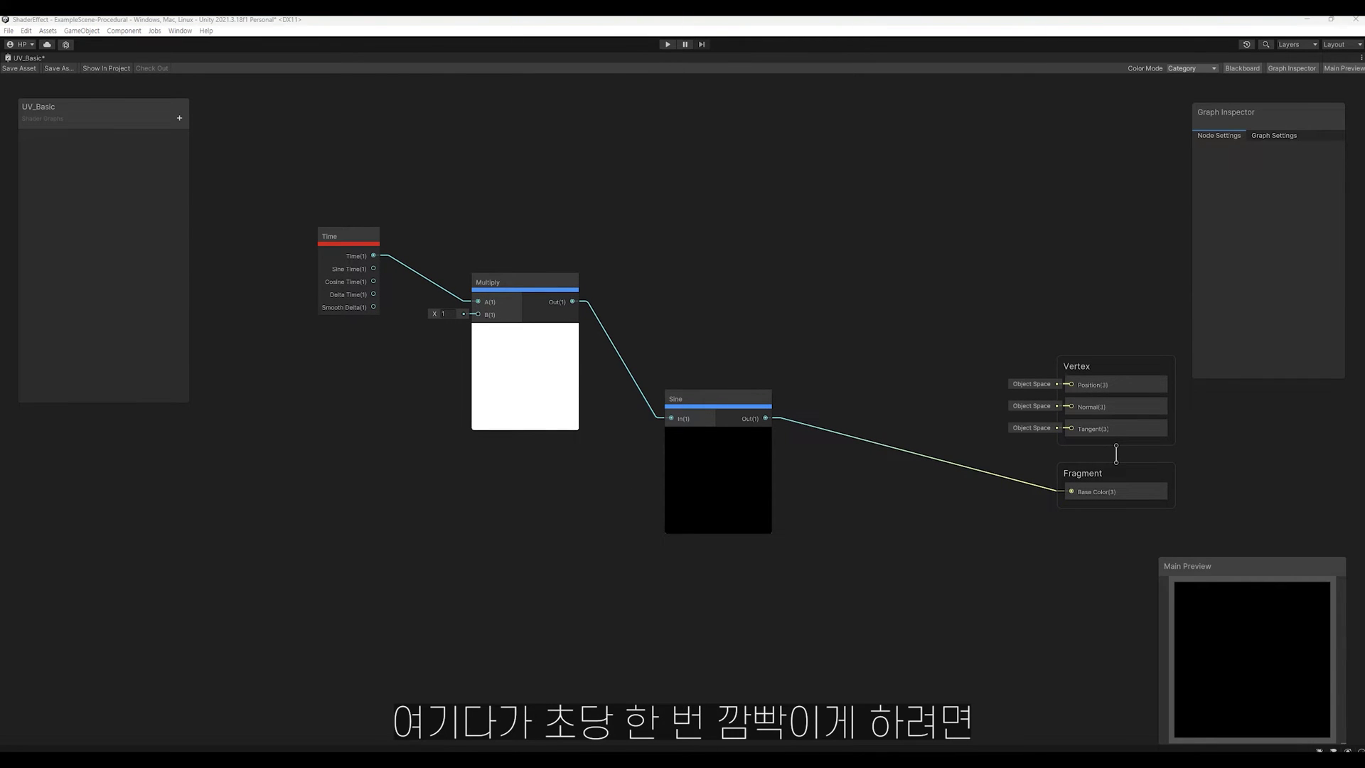
click(475, 314)
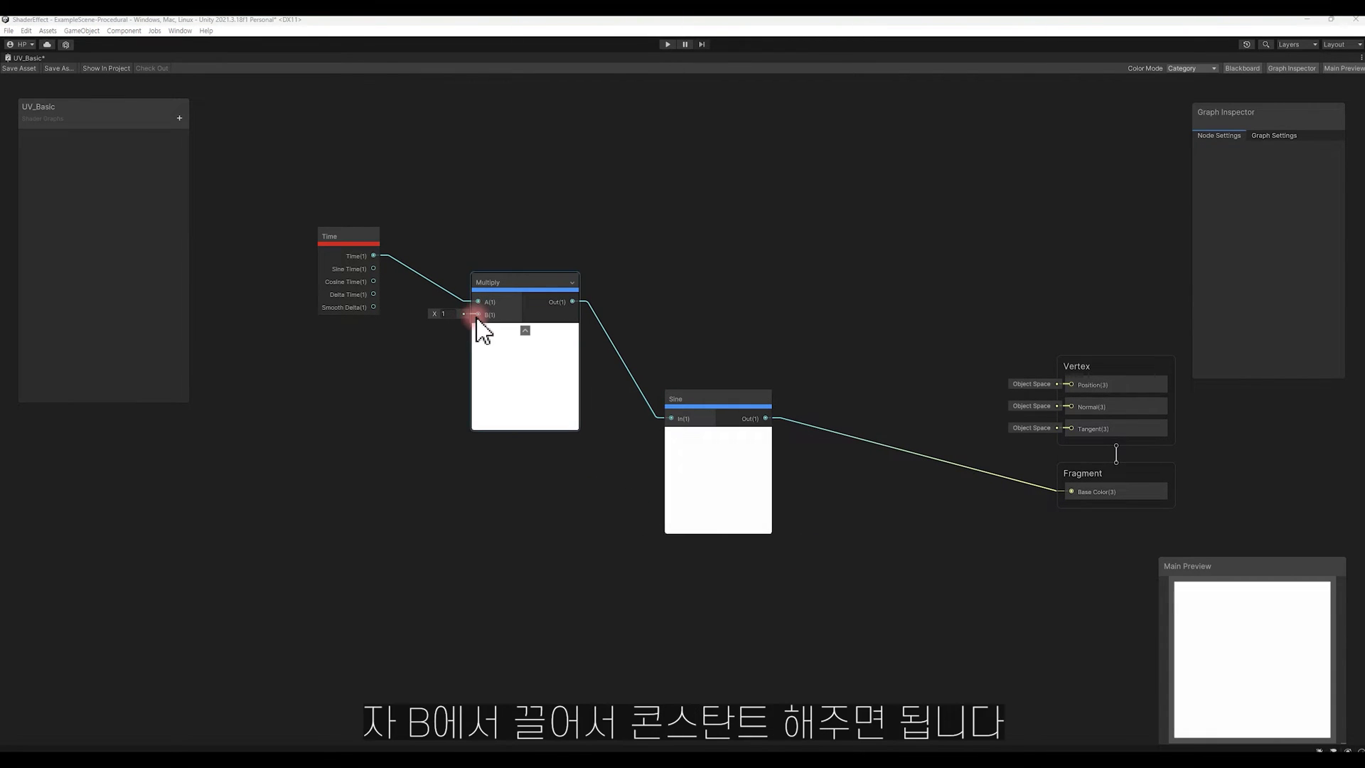
drag(484, 329, 293, 411)
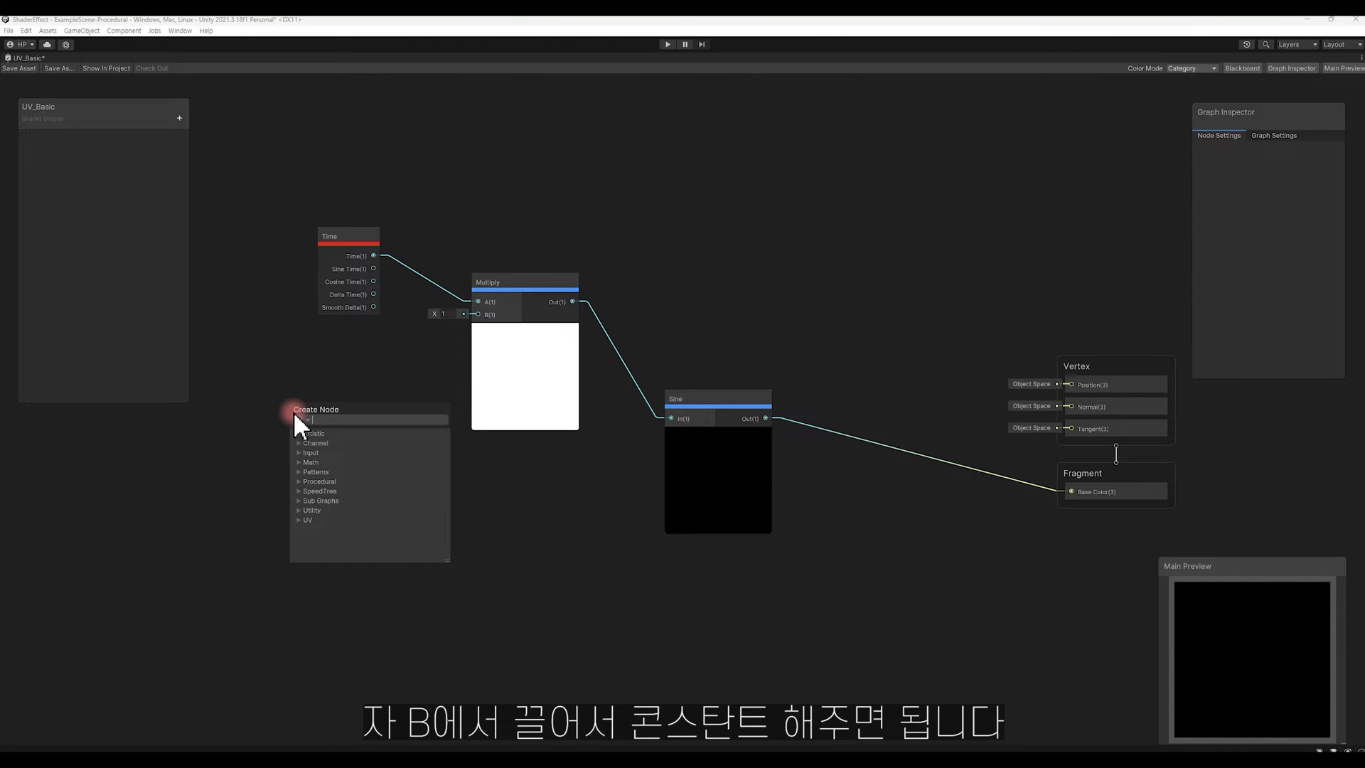
text(constant)
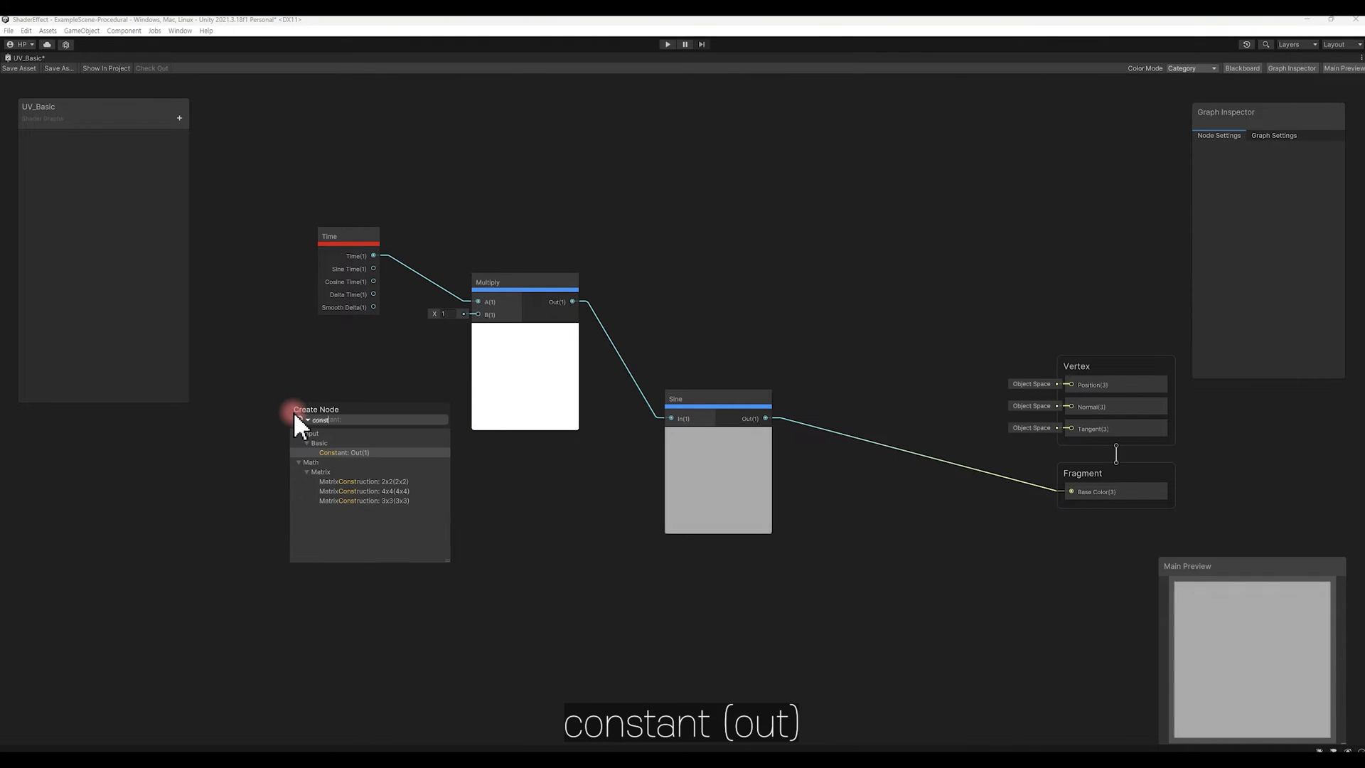
key(Return)
drag(260, 404, 295, 406)
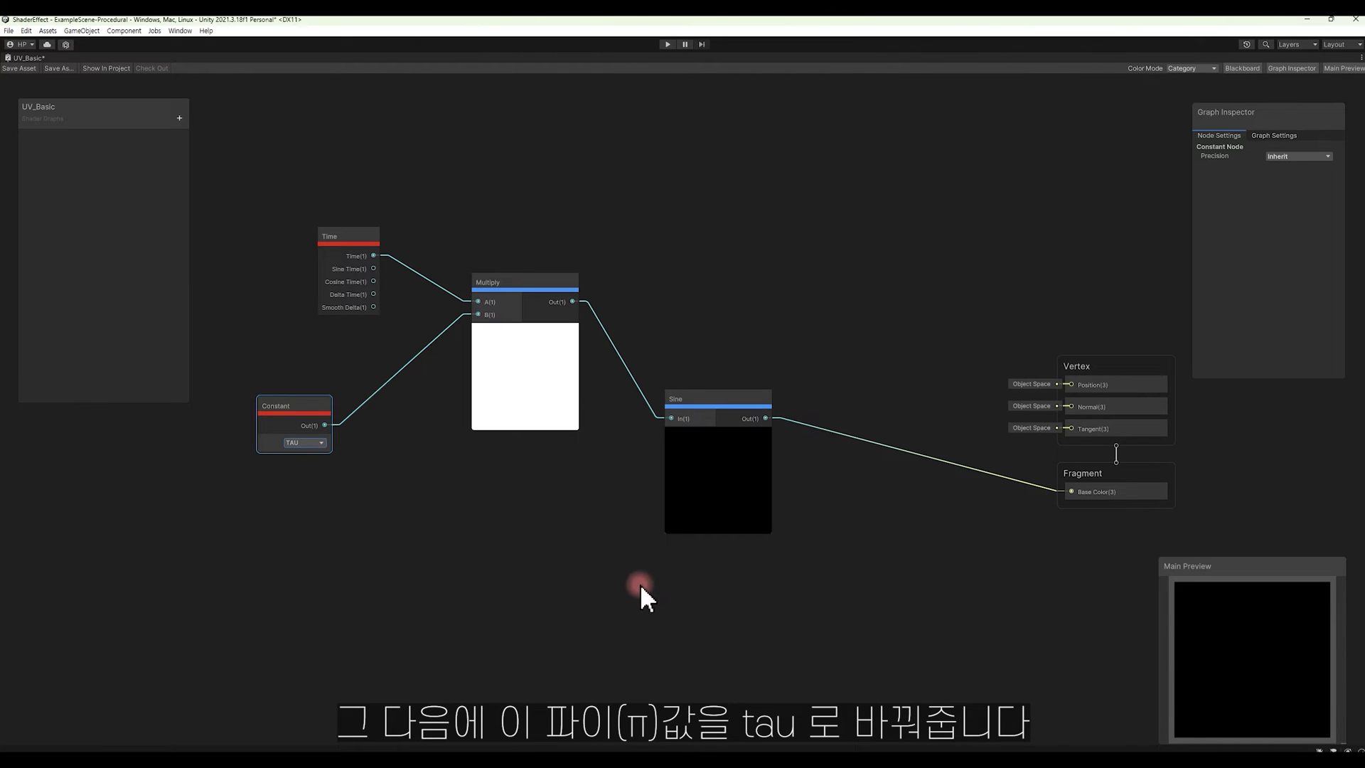
Group the Time, Constant, Multiply and Sine nodes under the name Sine1Sec.
mouse_move(247, 162)
mouse_down()
mouse_move(822, 642)
mouse_move(806, 633)
mouse_up()
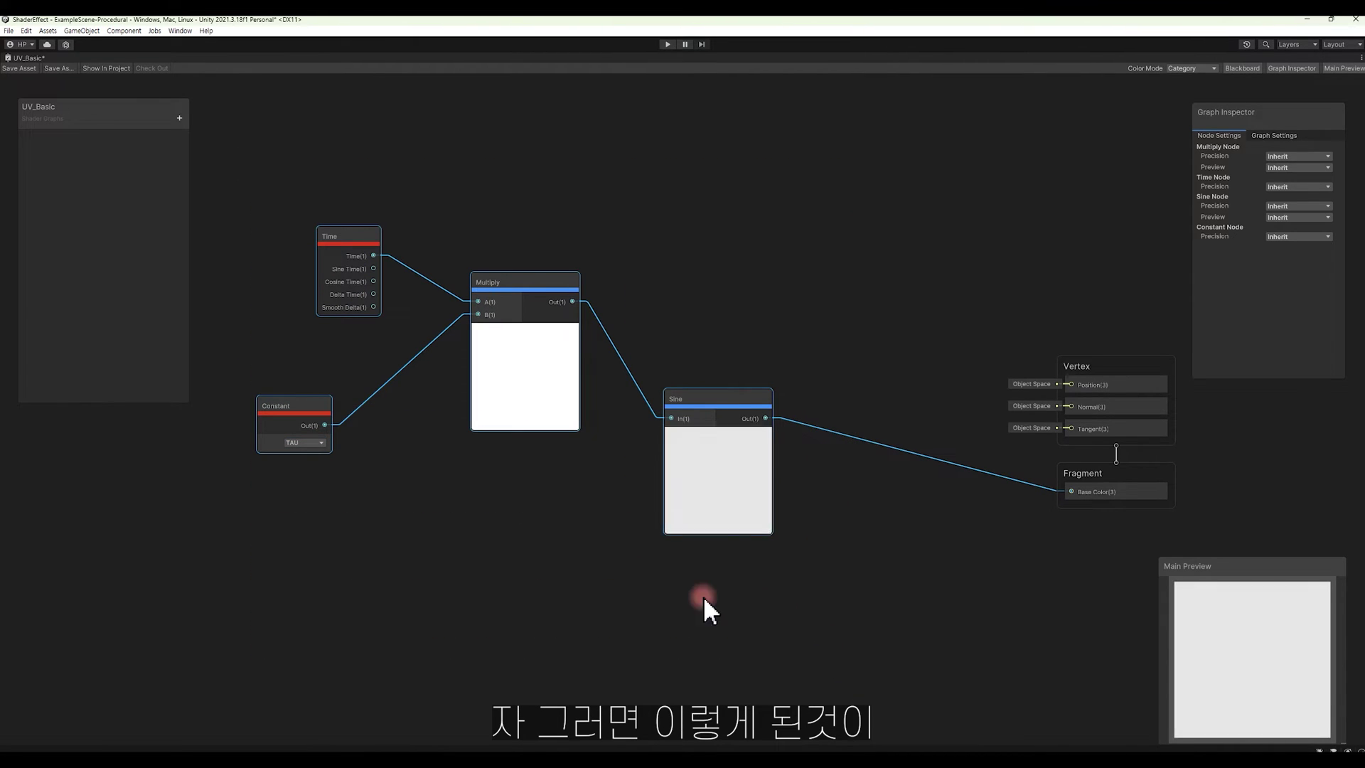
click(695, 403)
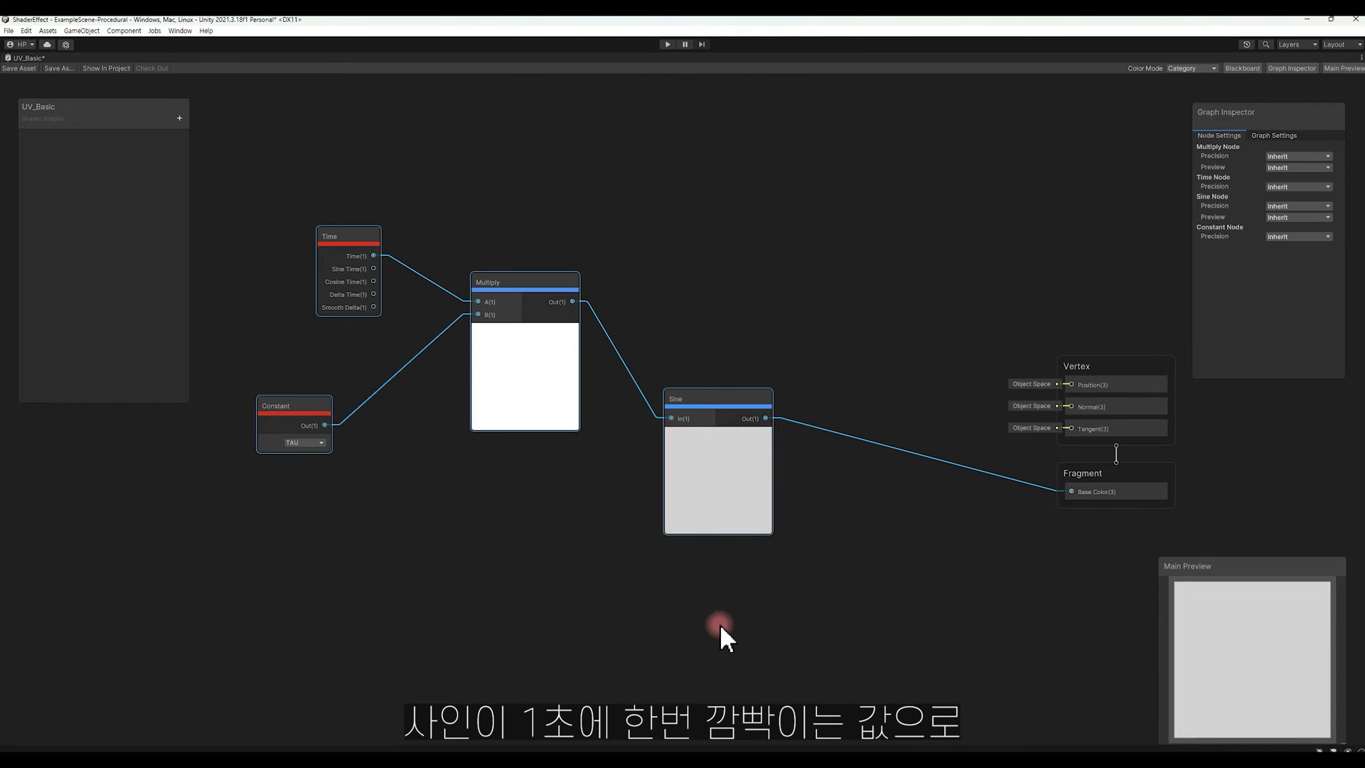
drag(300, 413, 380, 413)
click(469, 507)
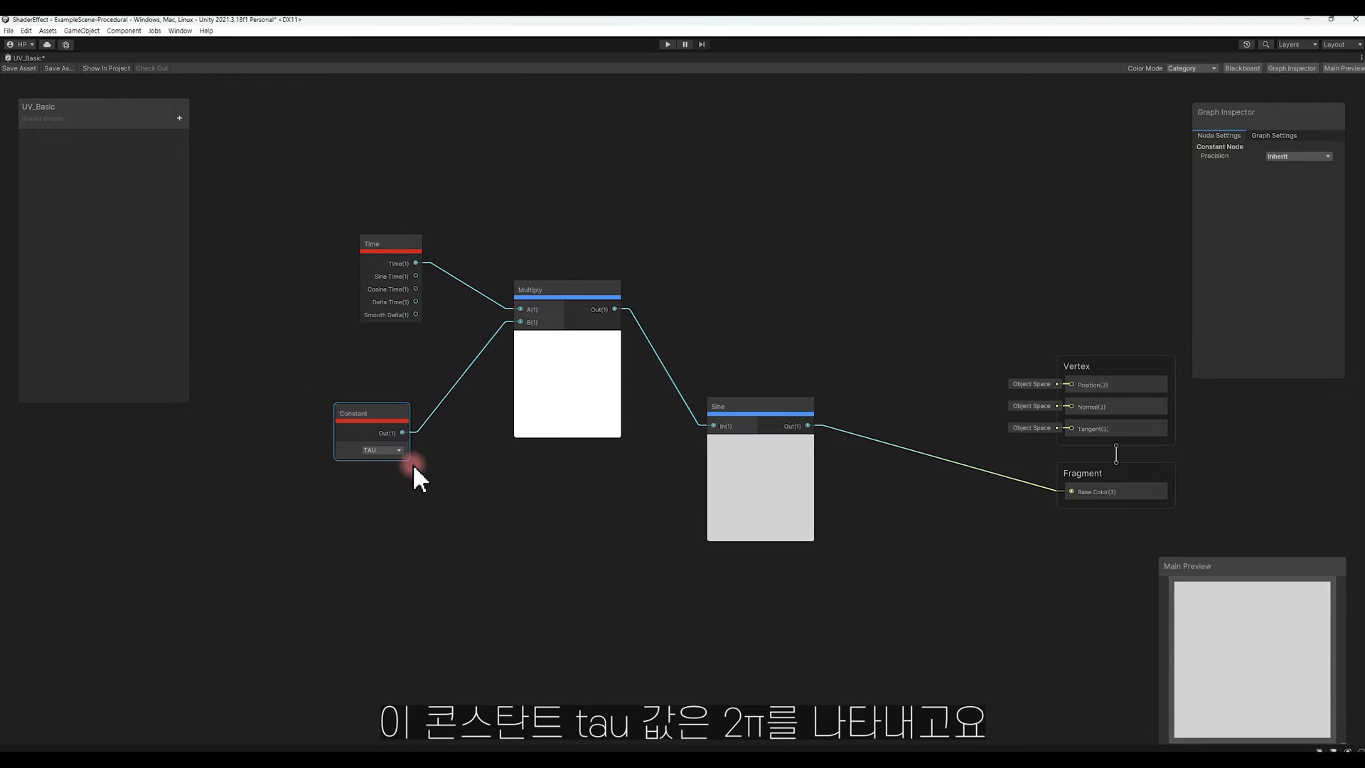
mouse_move(202, 164)
mouse_down()
mouse_move(745, 578)
mouse_move(901, 651)
mouse_up()
key(ctrl+g)
text(Sine1Sec)
key(Return)
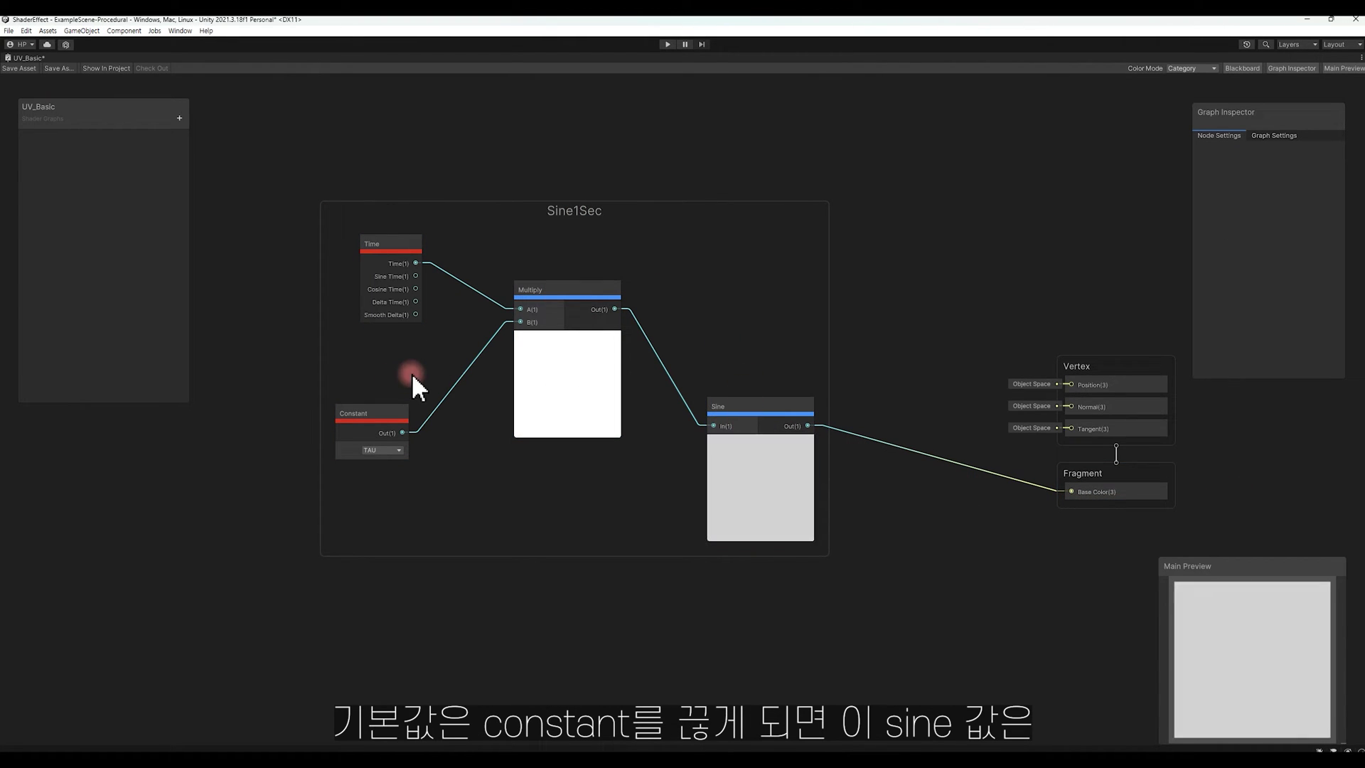
Reconnect the Constant output to Multiply's B input and reposition the group.
click(466, 398)
key(Delete)
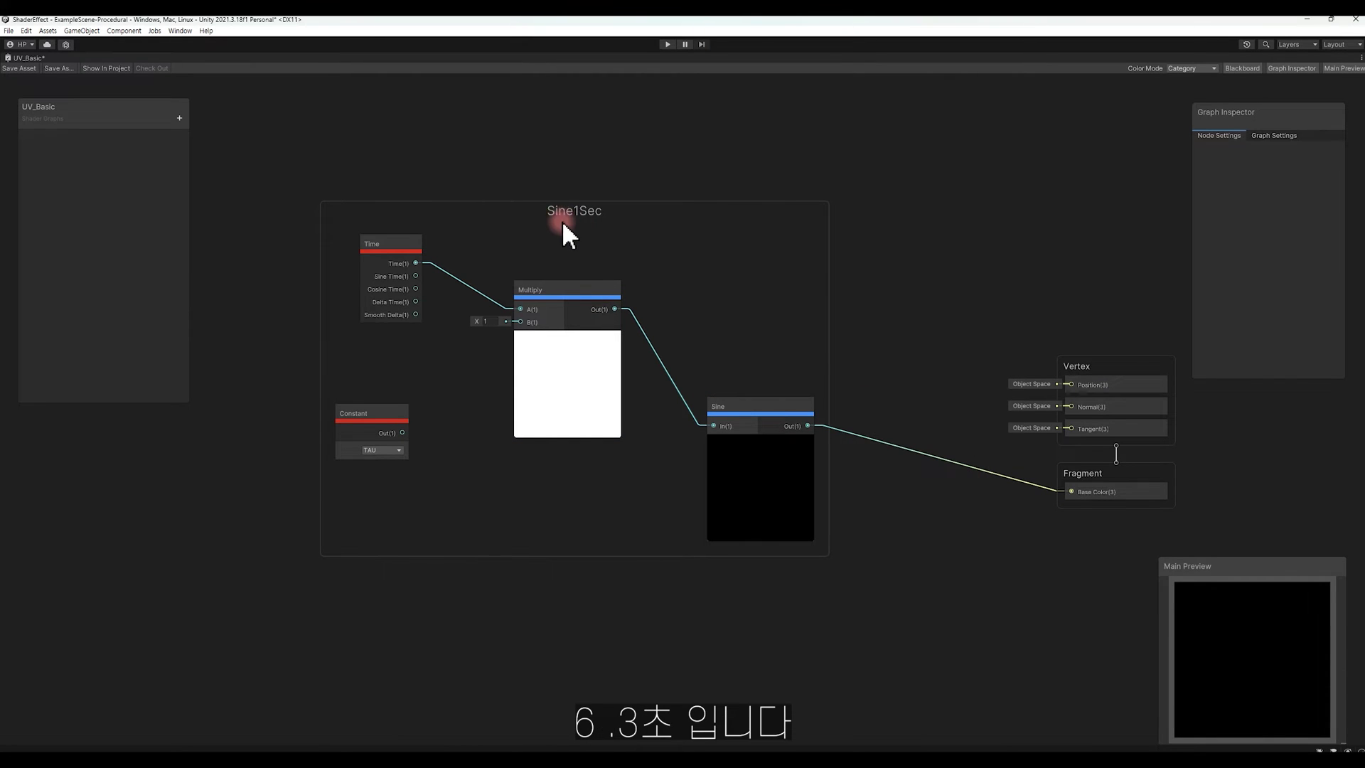
drag(523, 322, 402, 432)
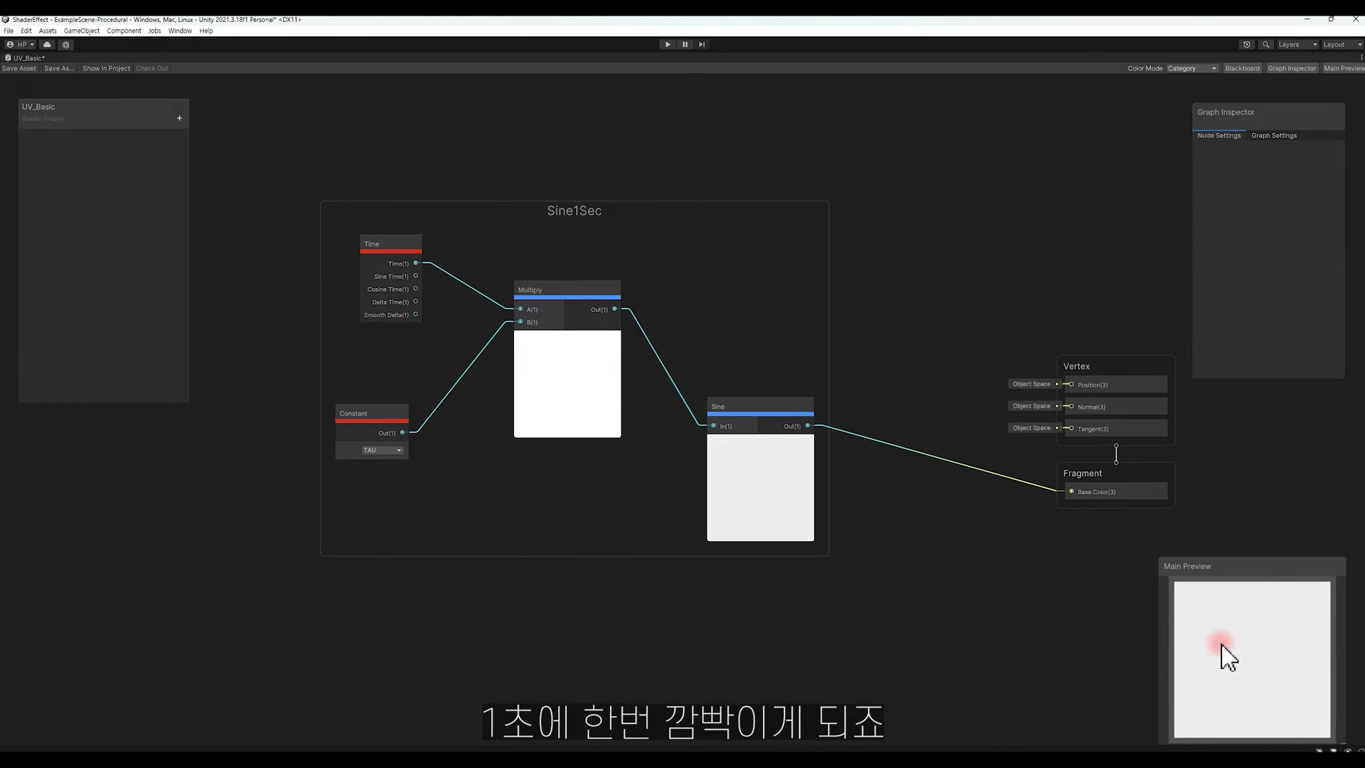
middle_drag(834, 603, 916, 498)
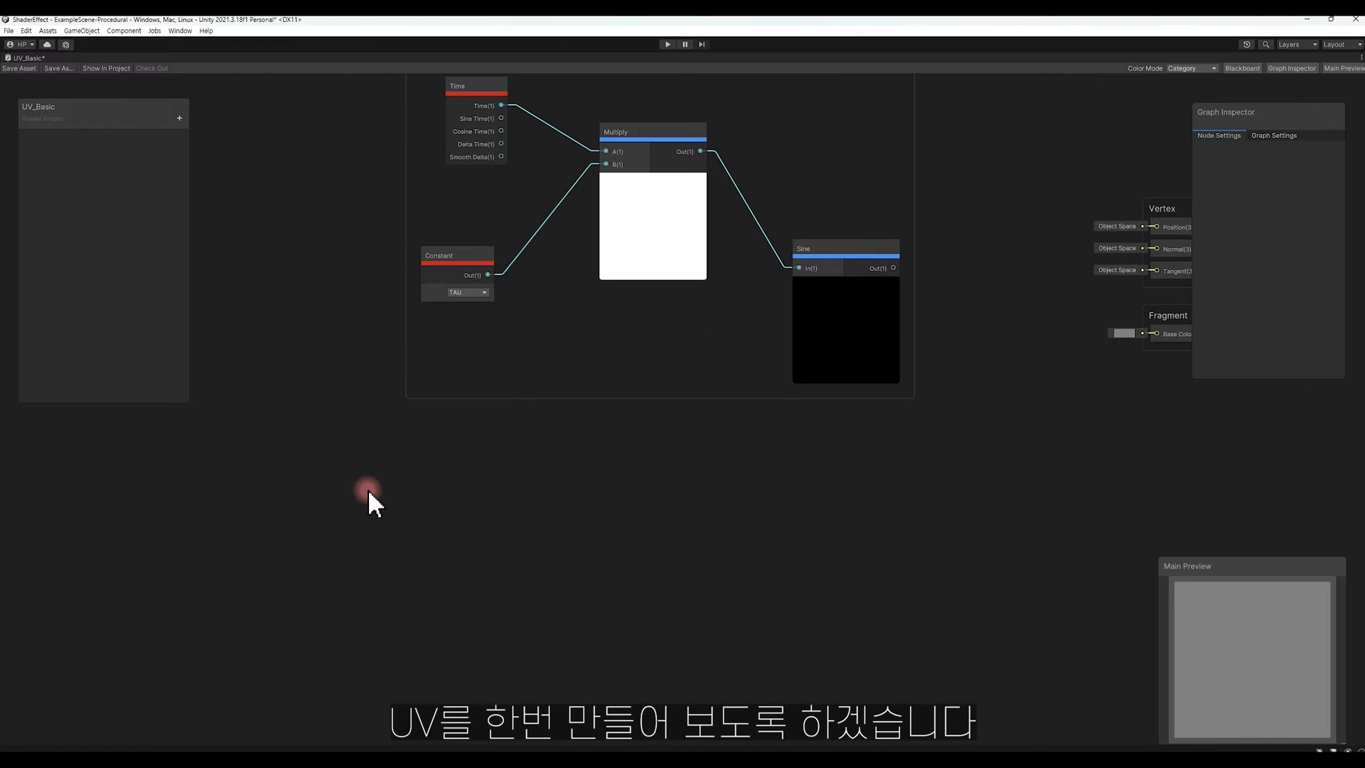
Add a Tiling And Offset node with Offset set to 0.5, 0.5.
key(space)
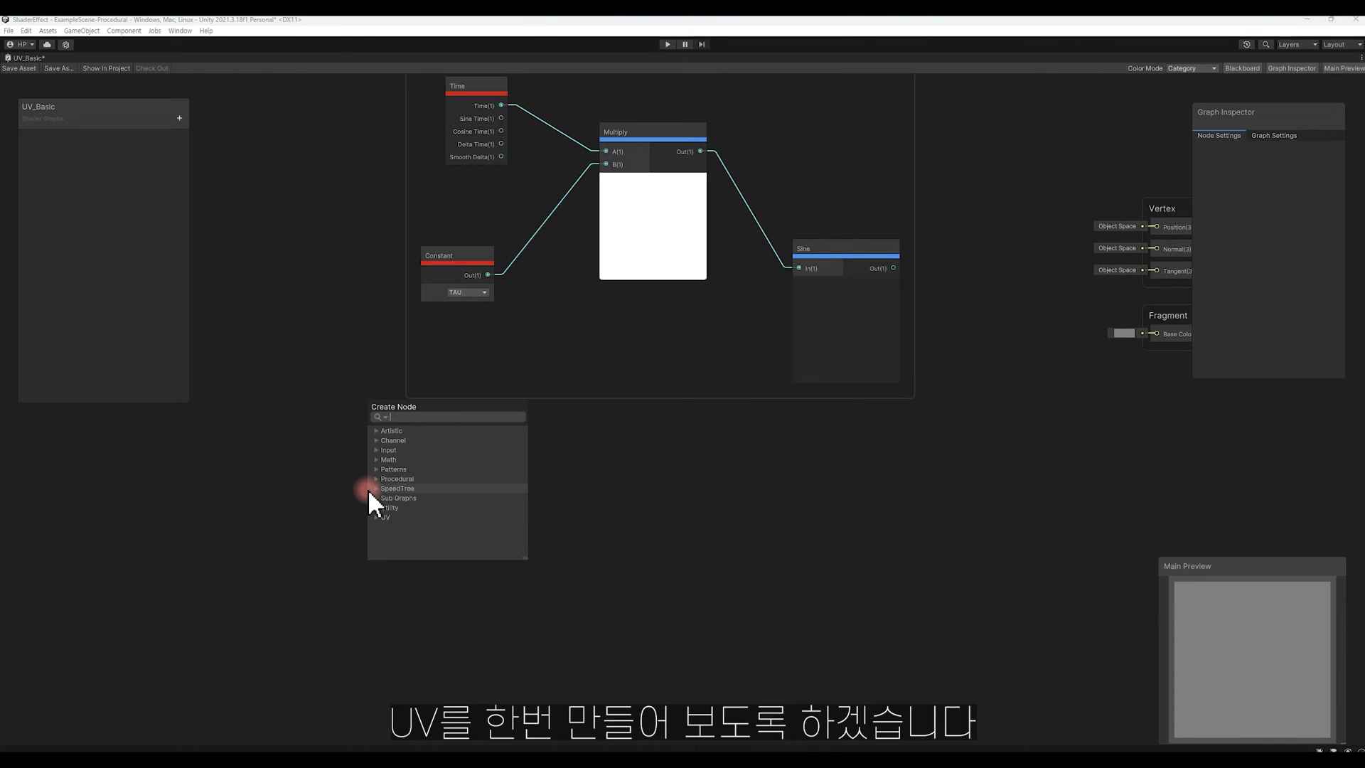
text(til)
key(Return)
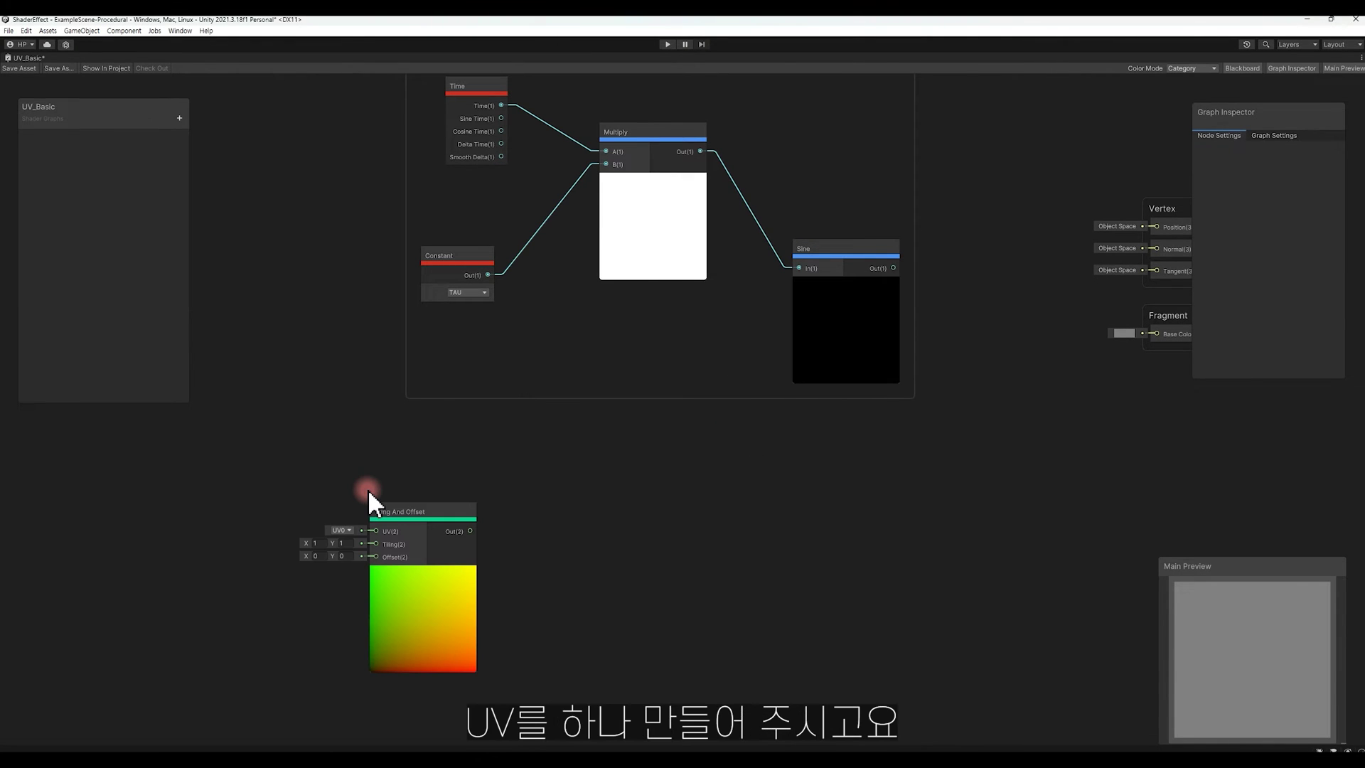
click(320, 557)
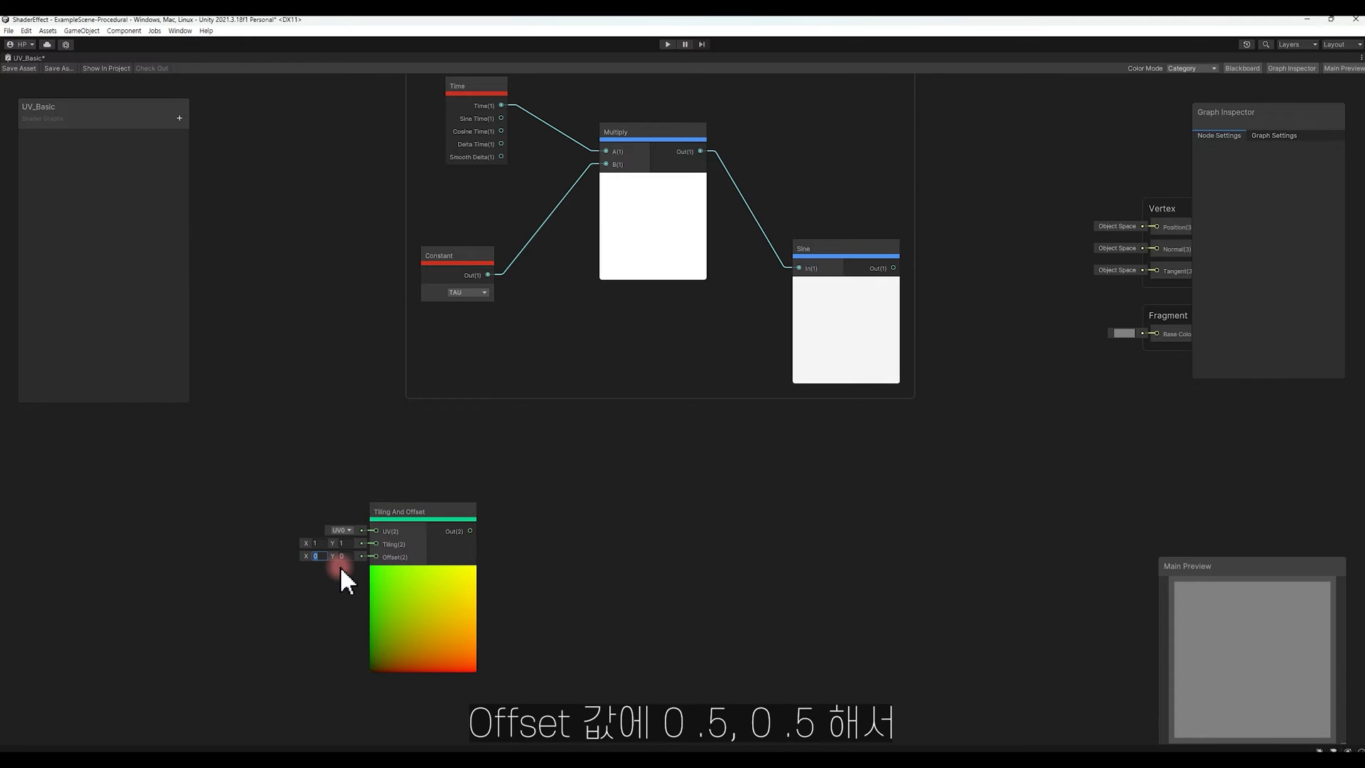
text(.5)
key(Tab)
text(.5)
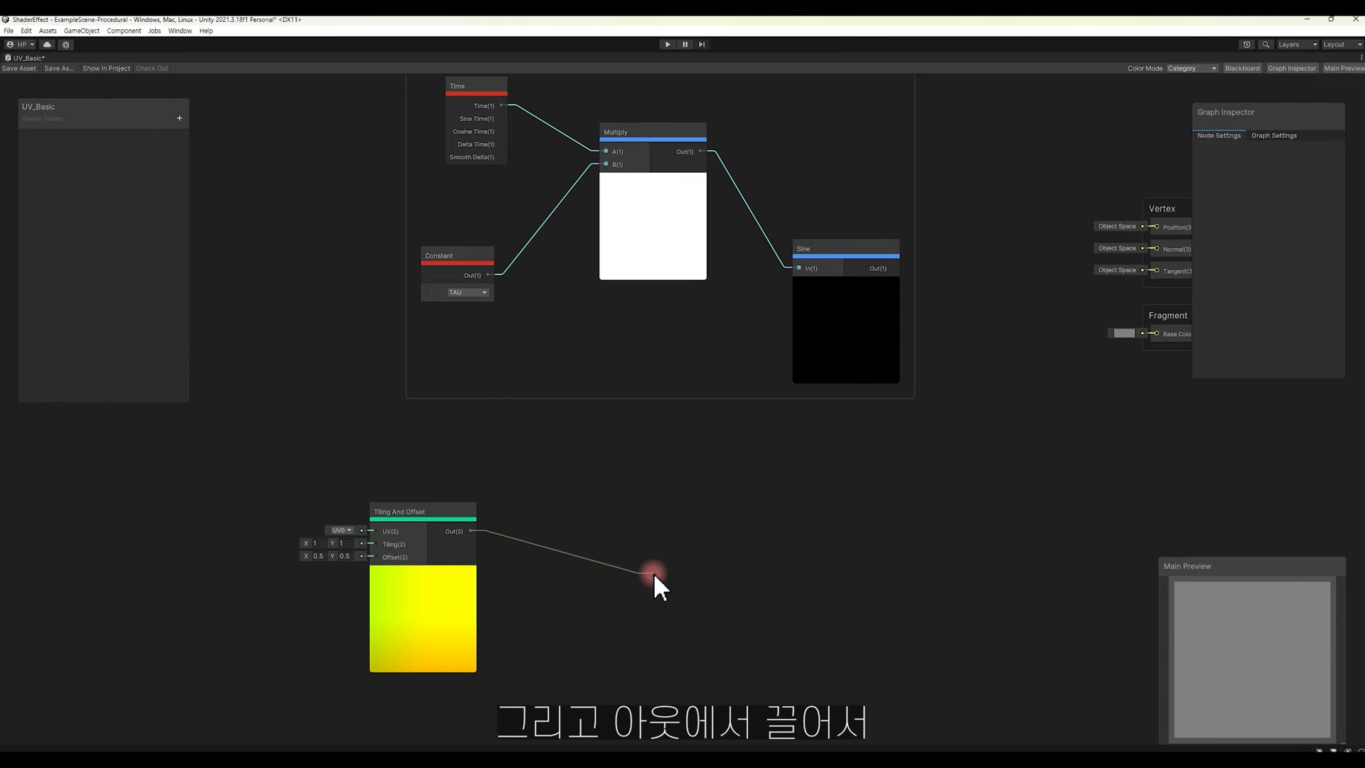
Feed the offset UVs into a new Distance node with B set to 1, 1.
drag(472, 531, 651, 573)
text(dist)
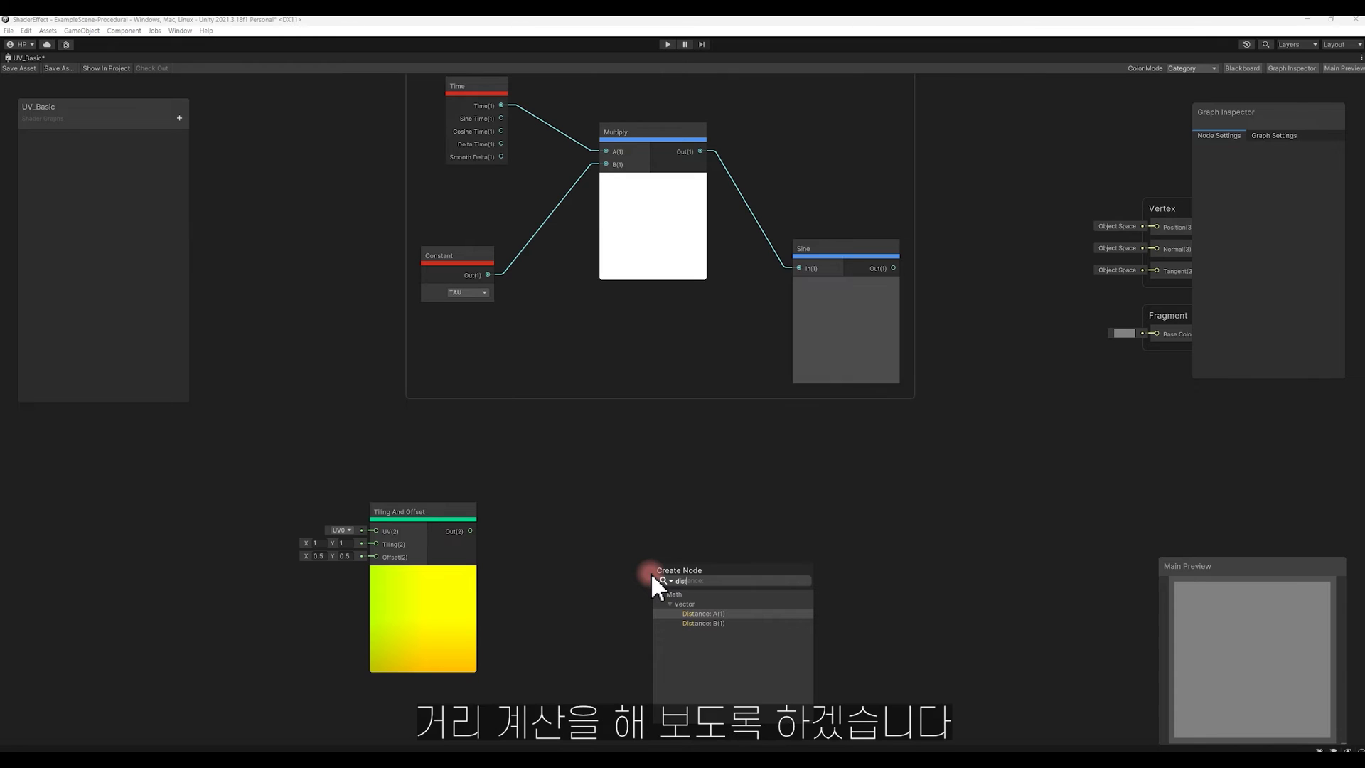
key(Return)
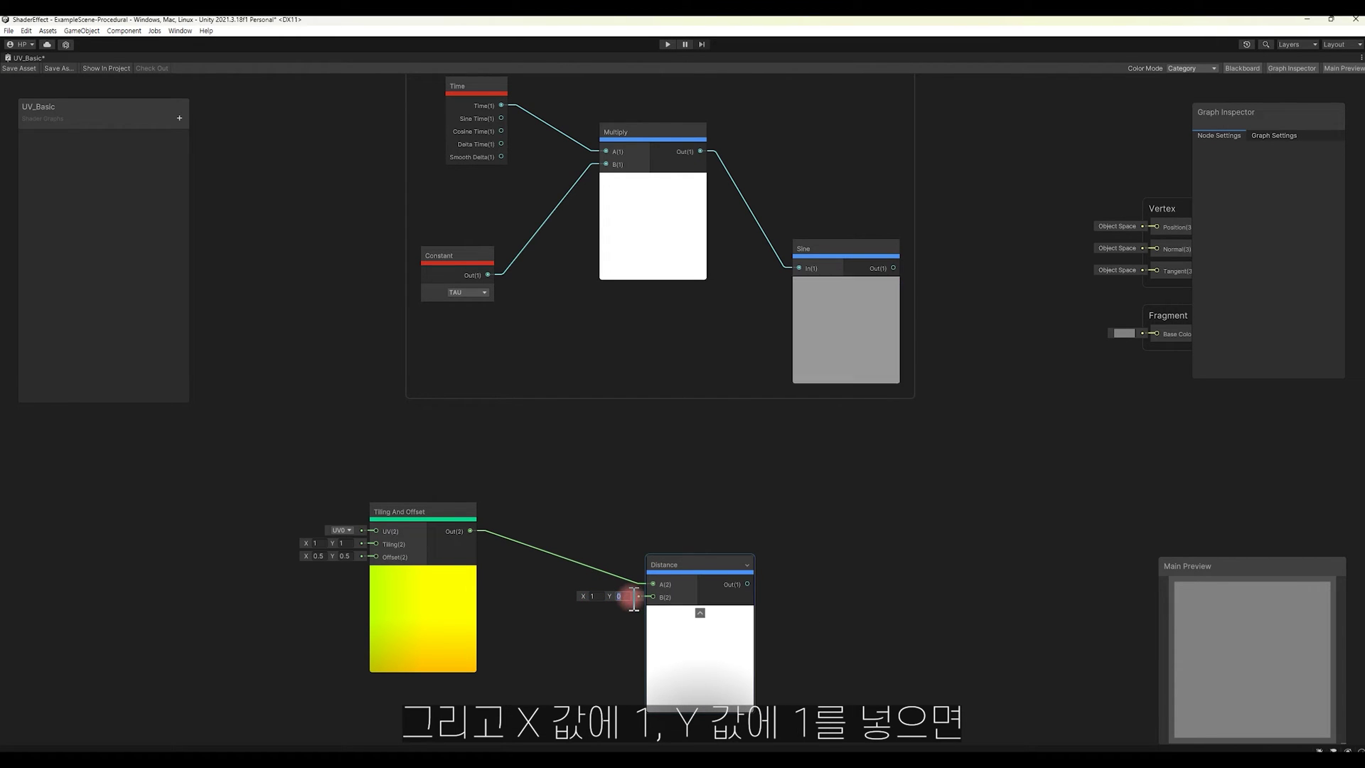
text(1)
drag(681, 568, 652, 575)
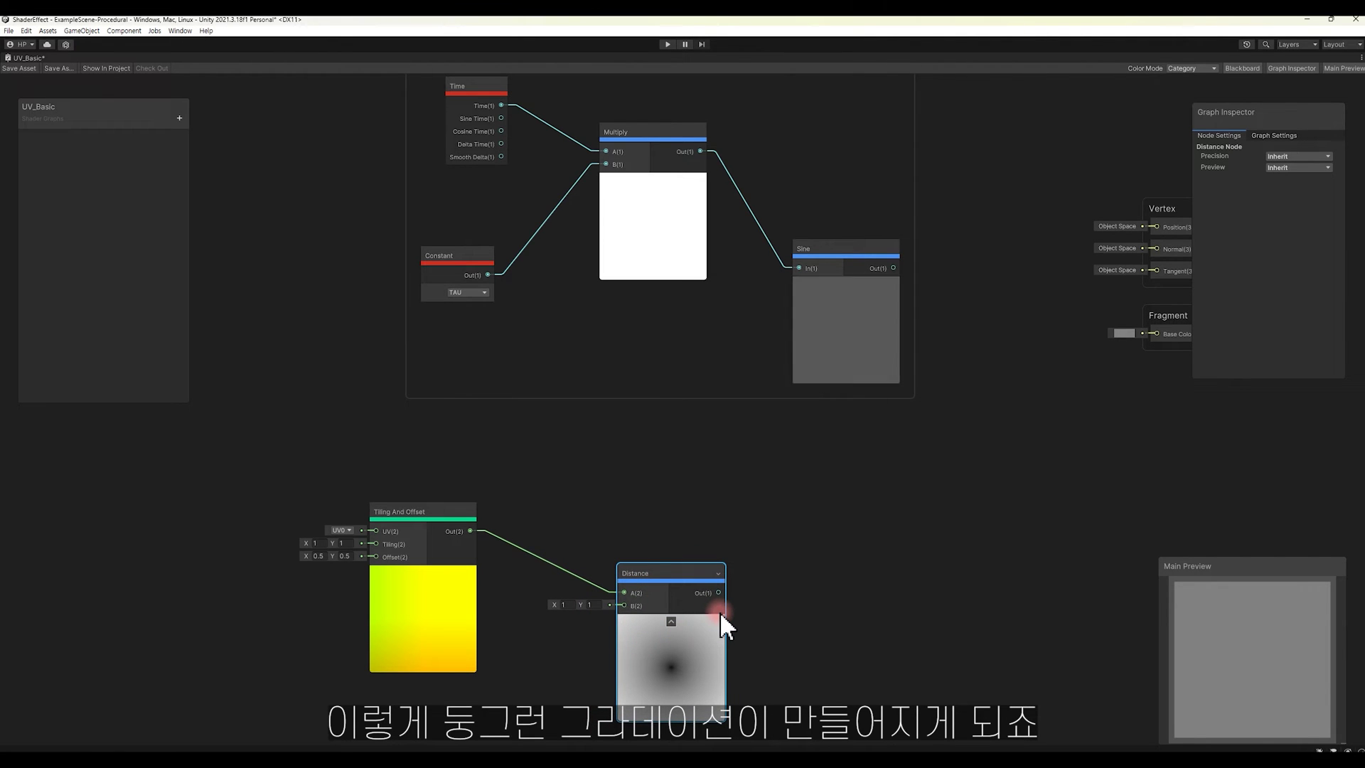
scroll(783, 617, down, 3)
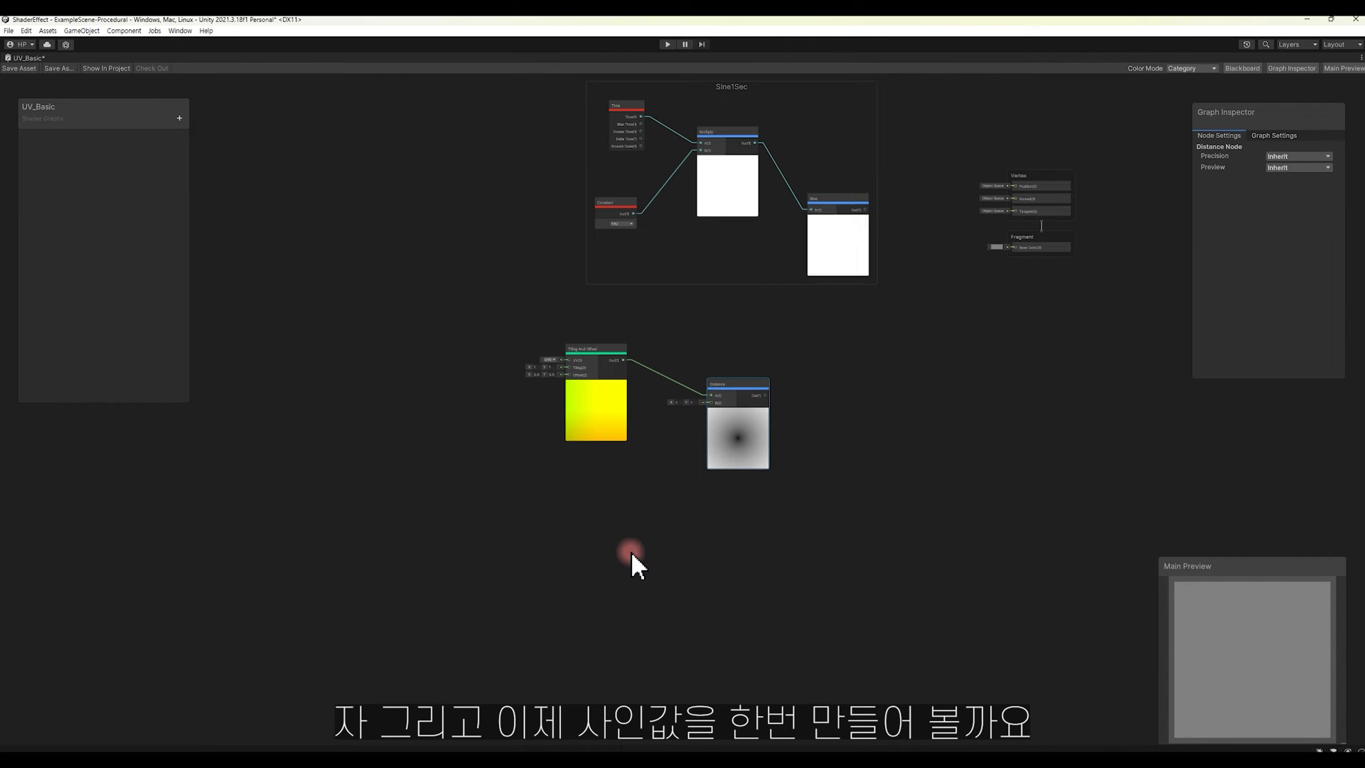
Add a new Time node feeding a Multiply node for the Time-times-2 branch.
key(space)
text(time)
key(Return)
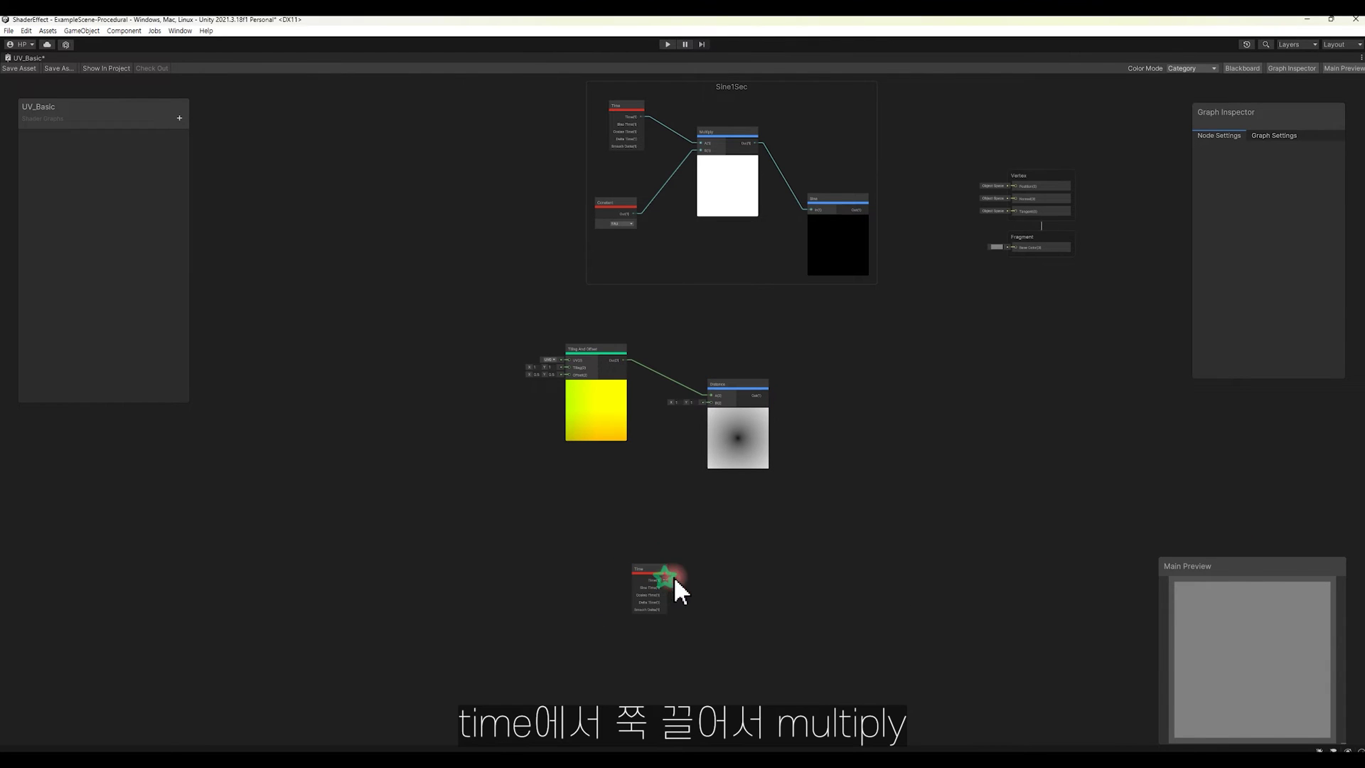
drag(772, 637, 772, 637)
text(multi)
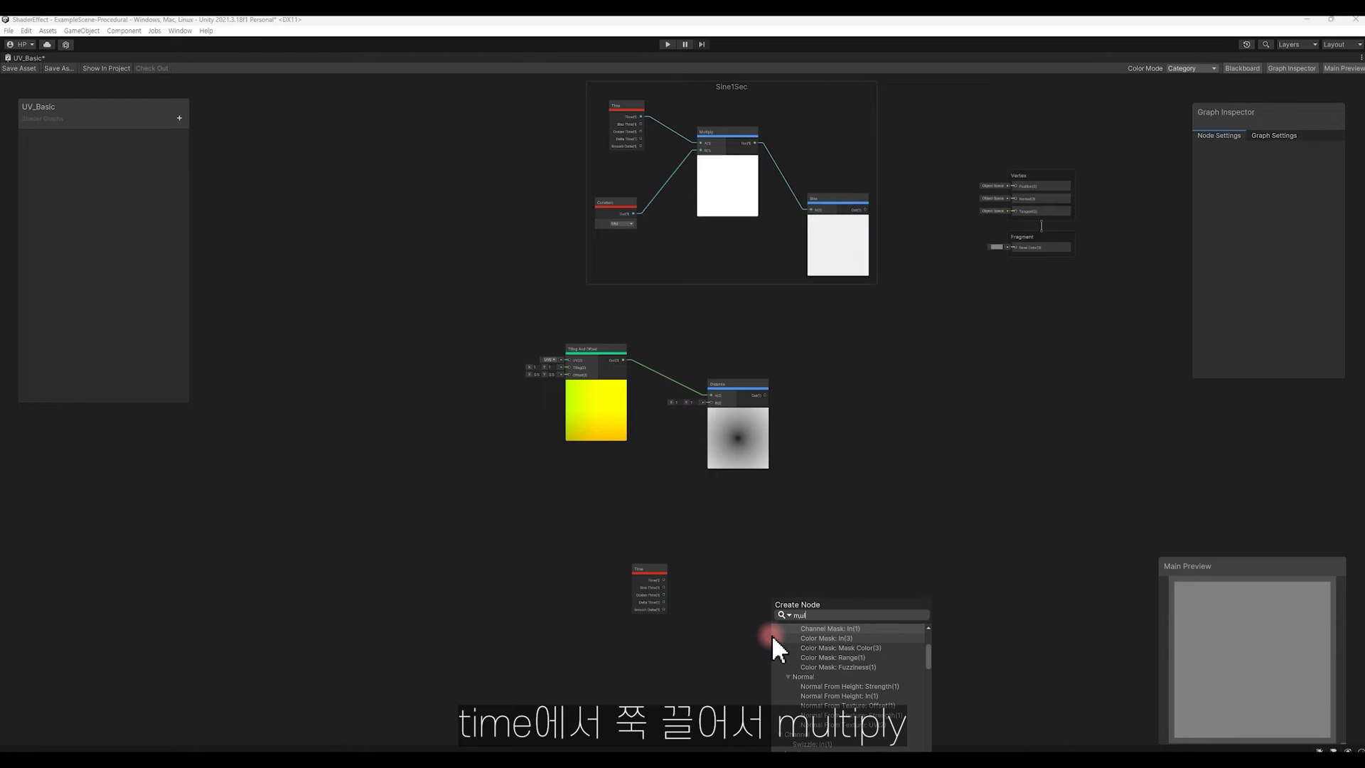
key(Return)
scroll(769, 394, up, 1)
scroll(770, 393, up, 1)
Multiply the Distance output by 50 and pass it into a new Sine node.
drag(766, 394, 886, 466)
text(multi)
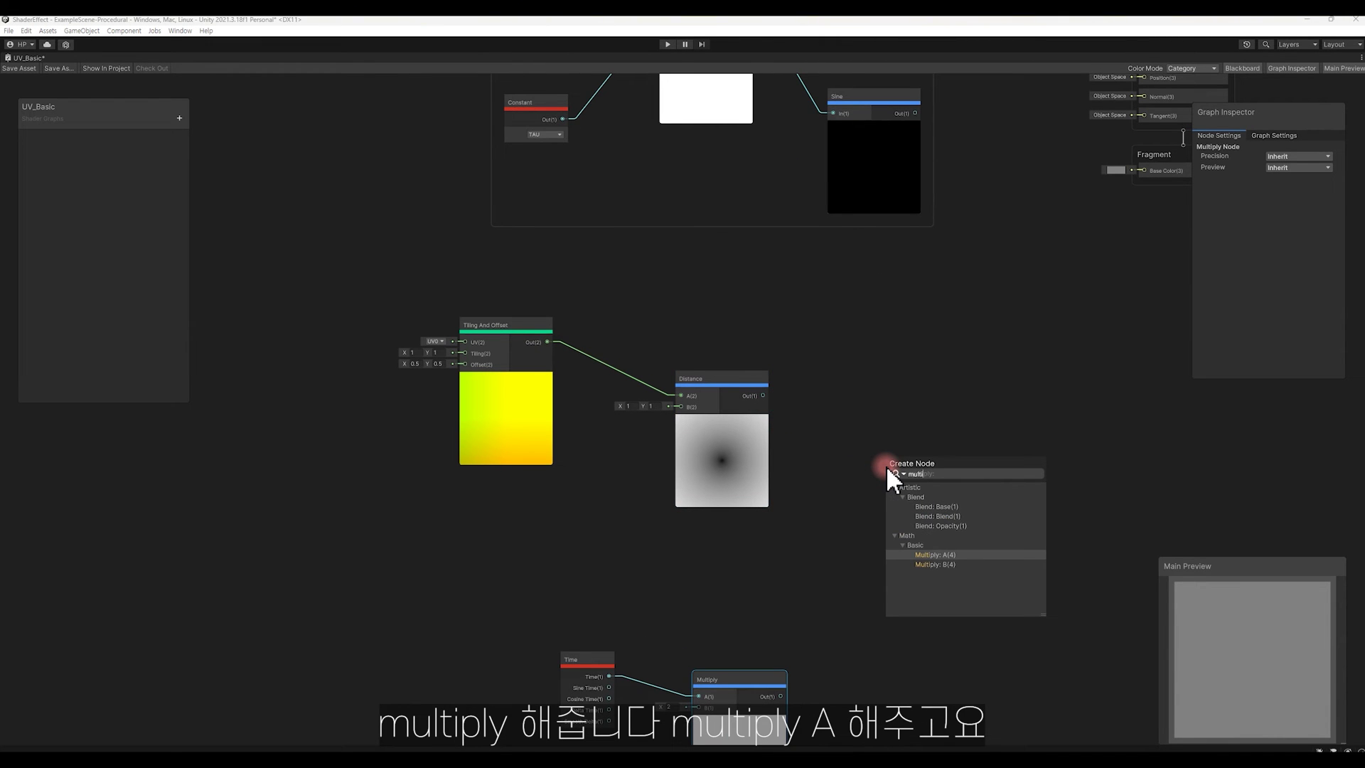
key(Return)
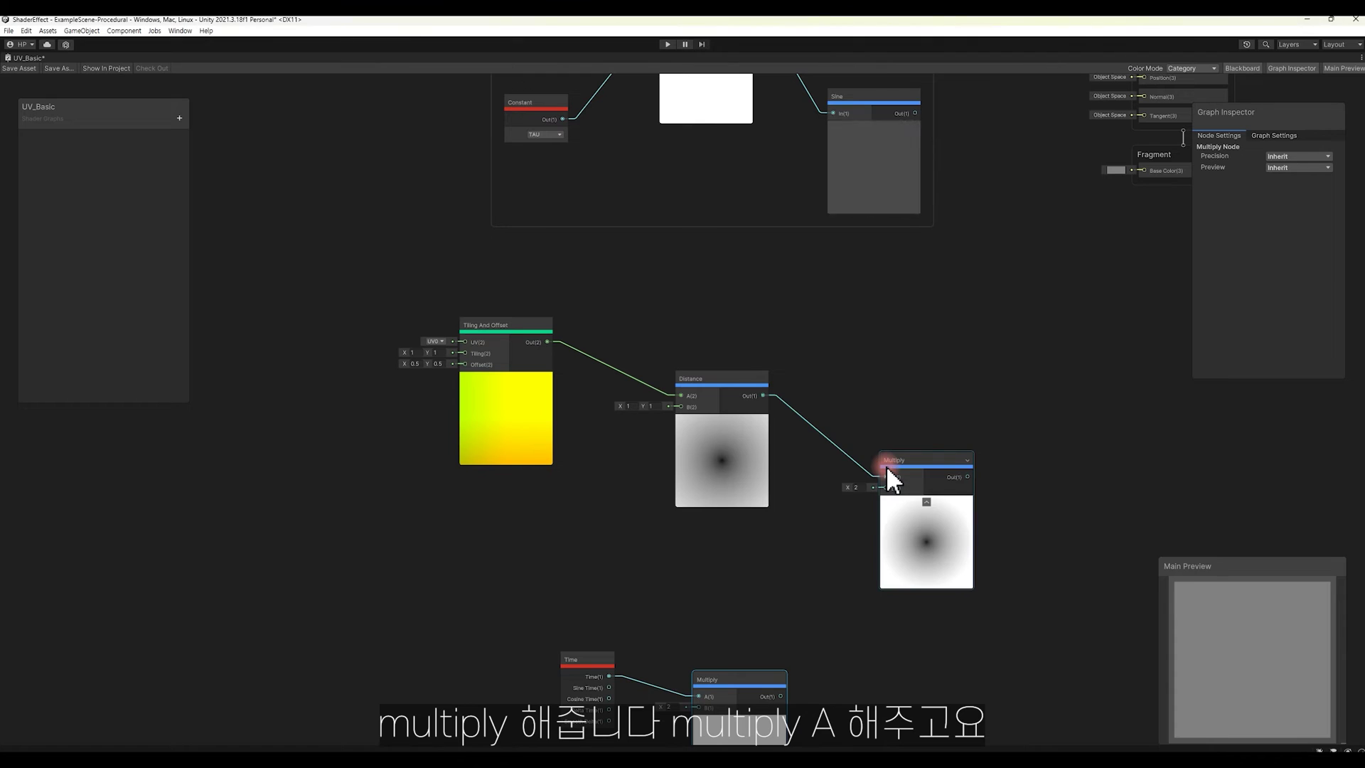
text(50)
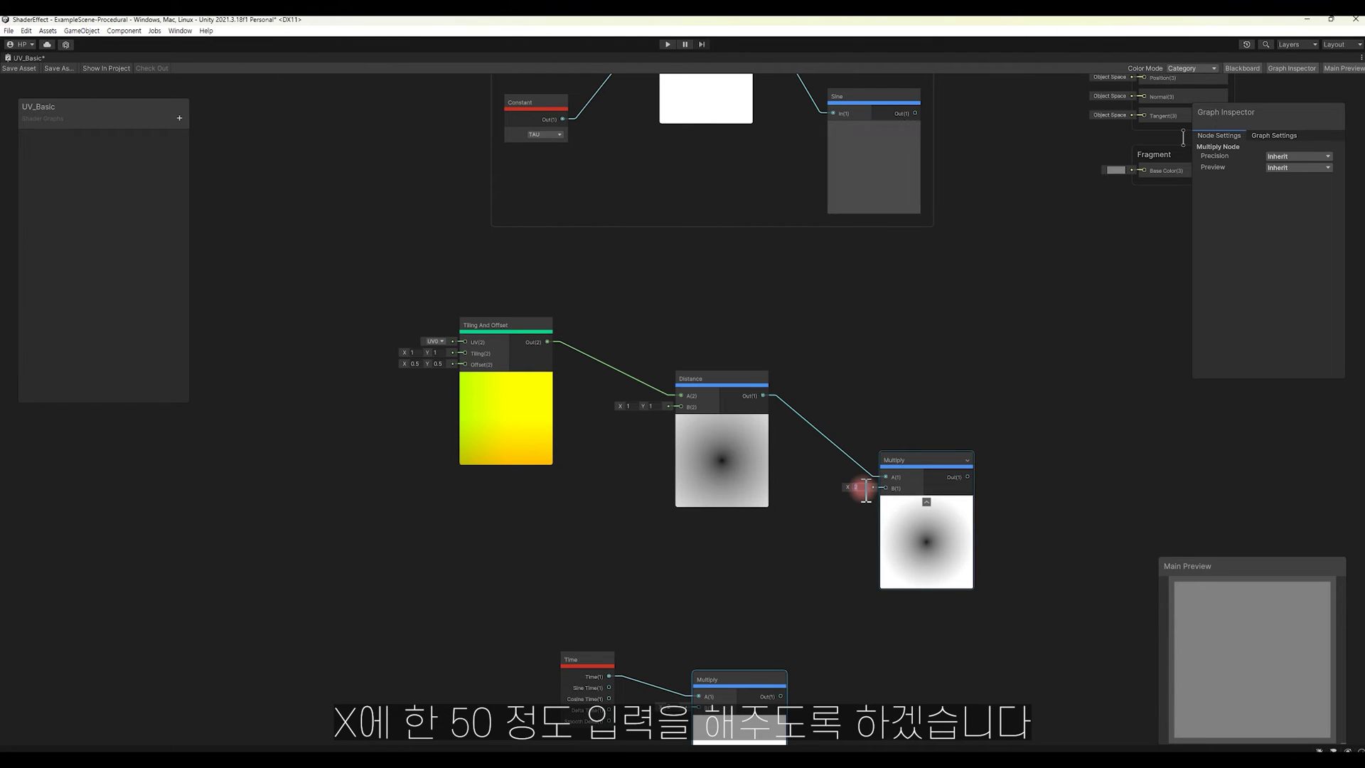
middle_drag(785, 524, 417, 399)
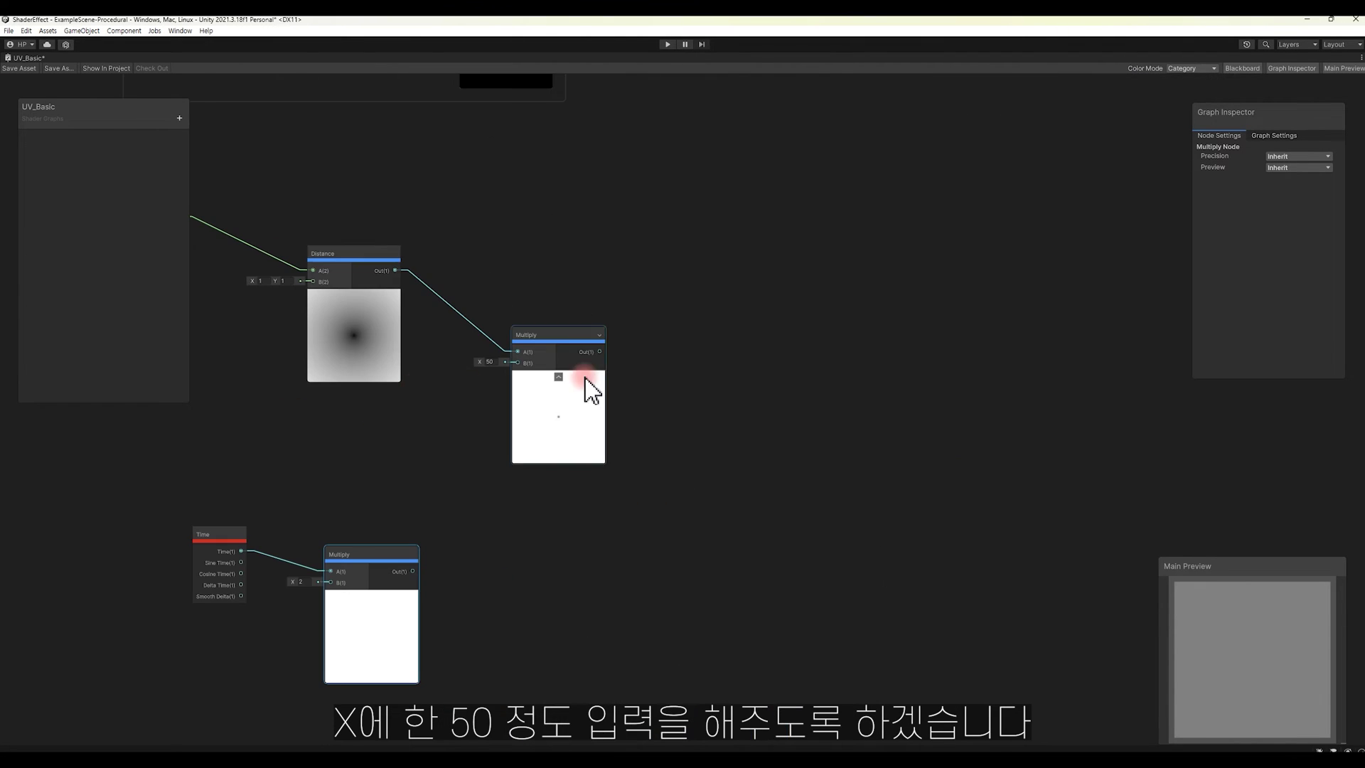
drag(599, 351, 752, 409)
text(si)
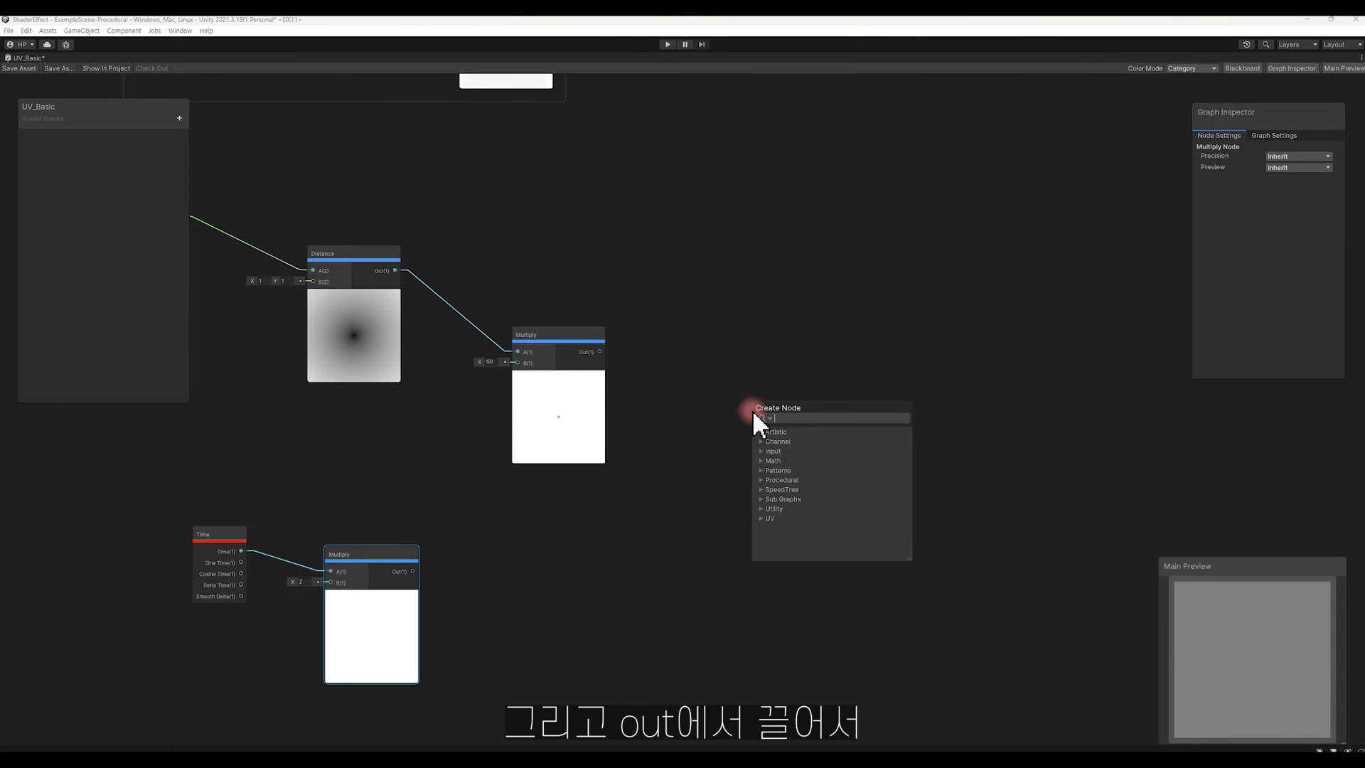
text(ne)
key(Return)
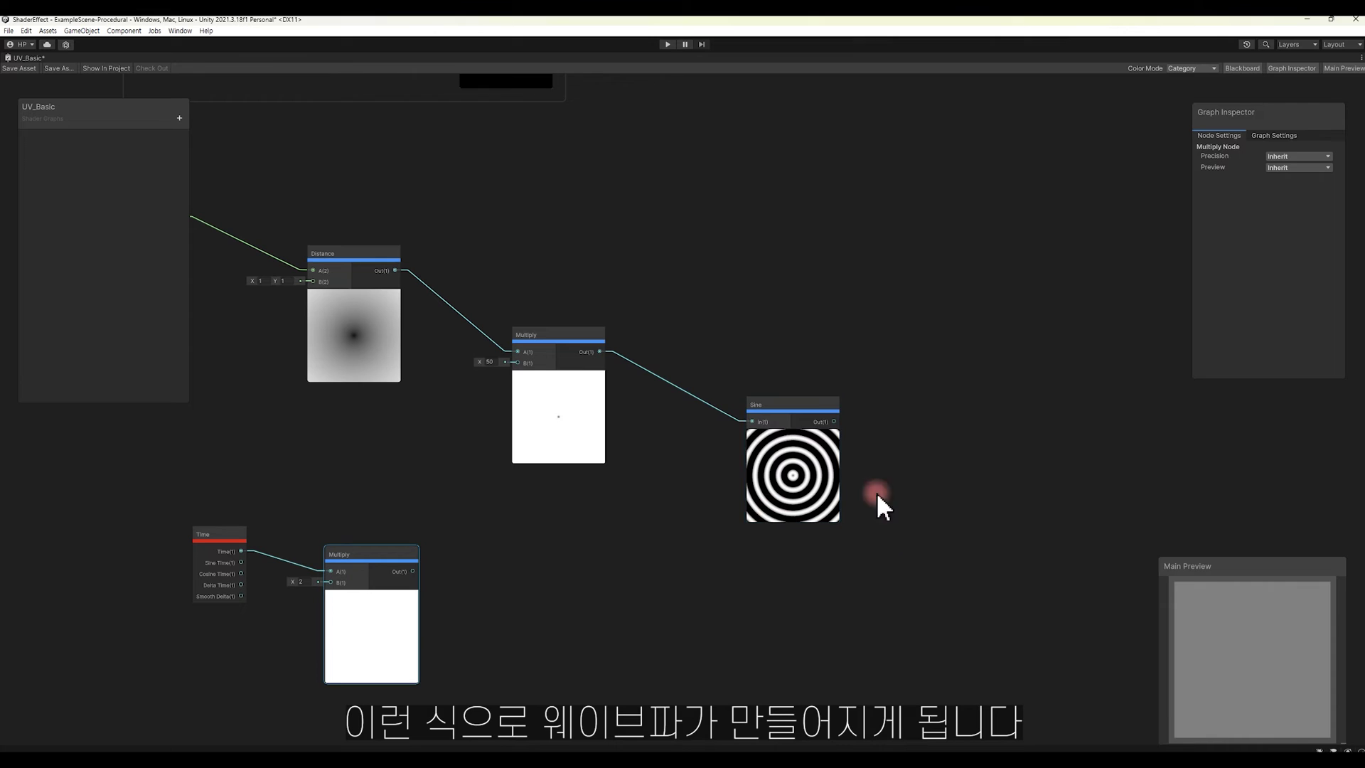
click(862, 455)
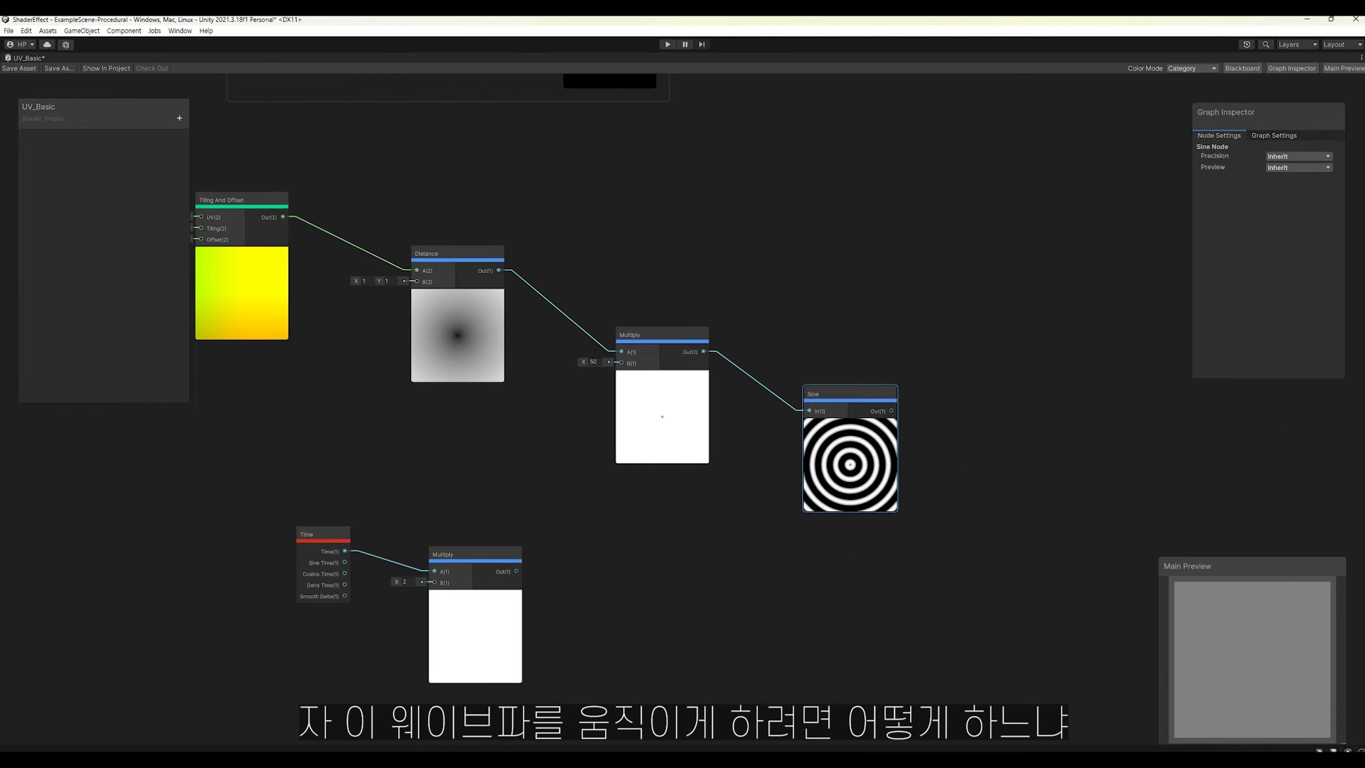
Subtract the Time×2 product from the Distance×50 product and feed the result into Sine.
click(681, 359)
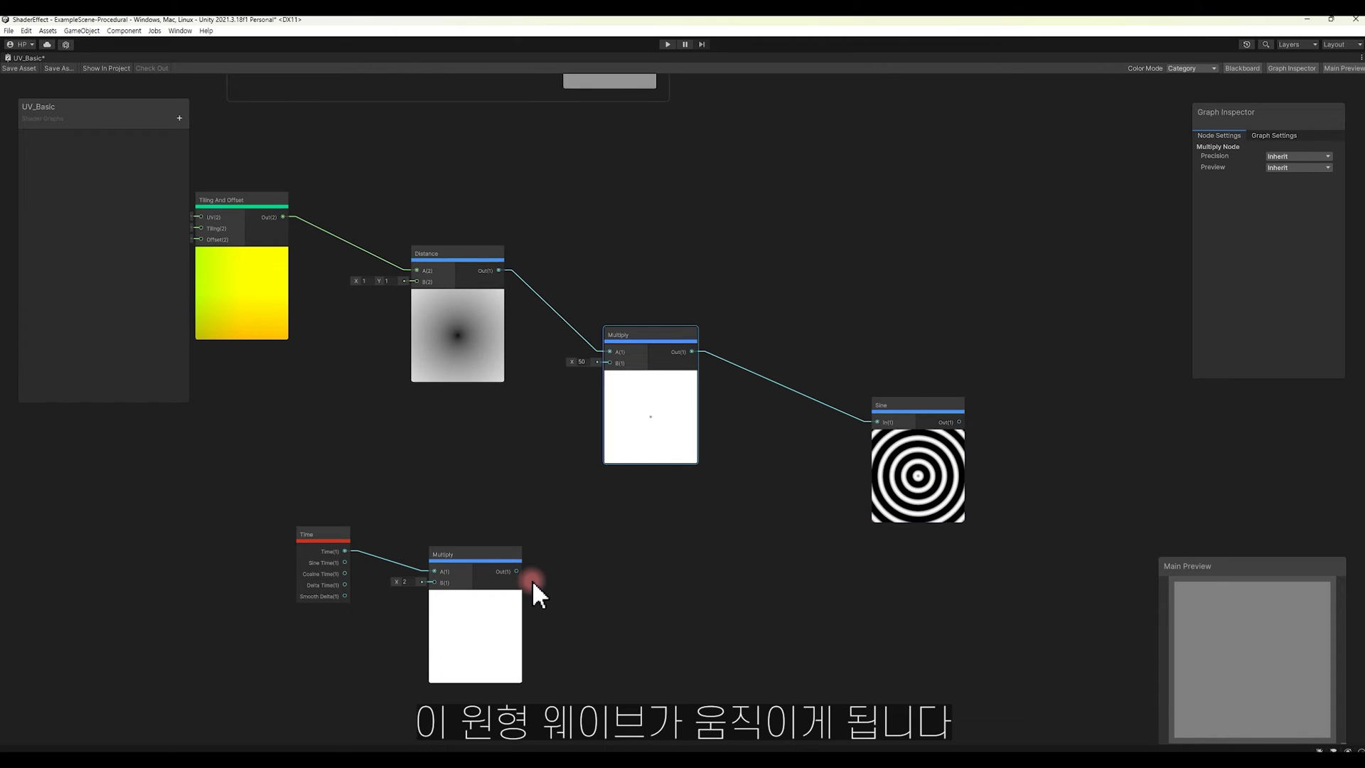
drag(516, 571, 773, 489)
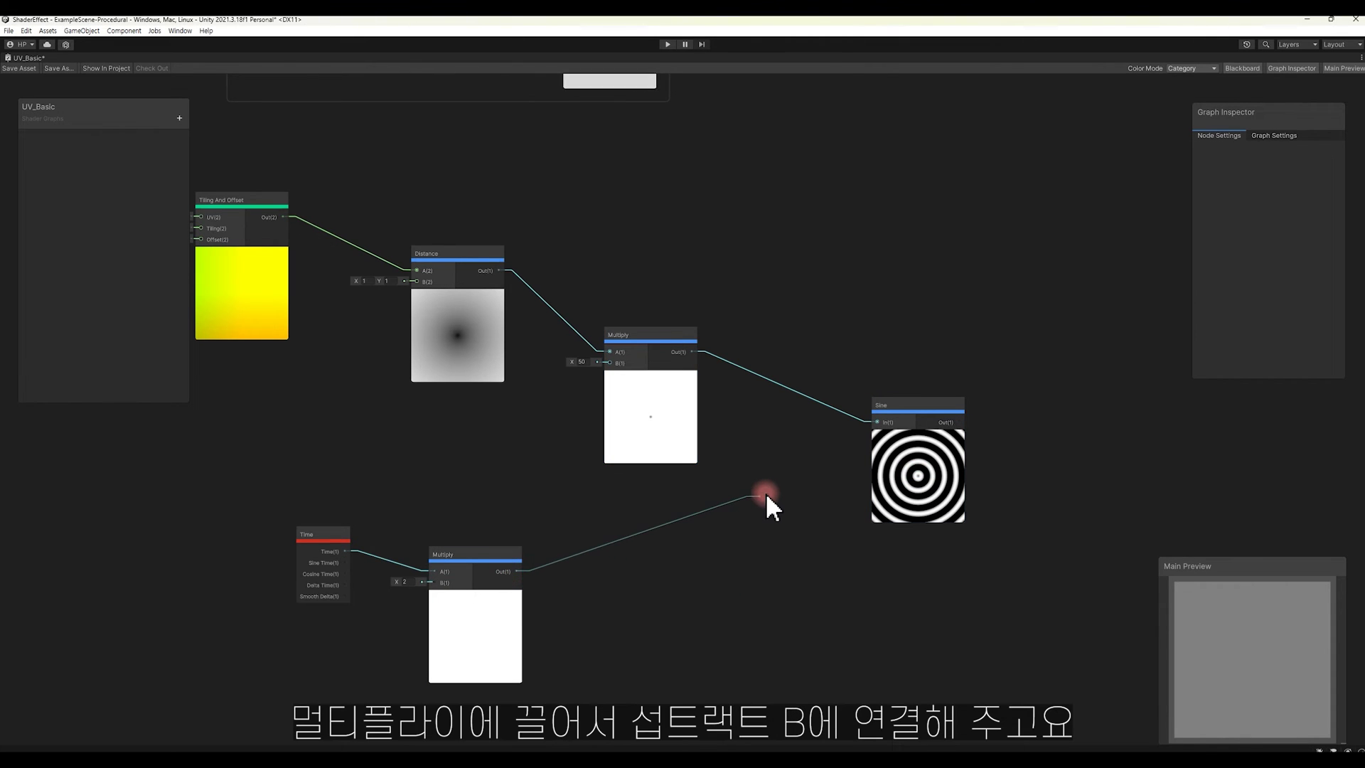
text(sub)
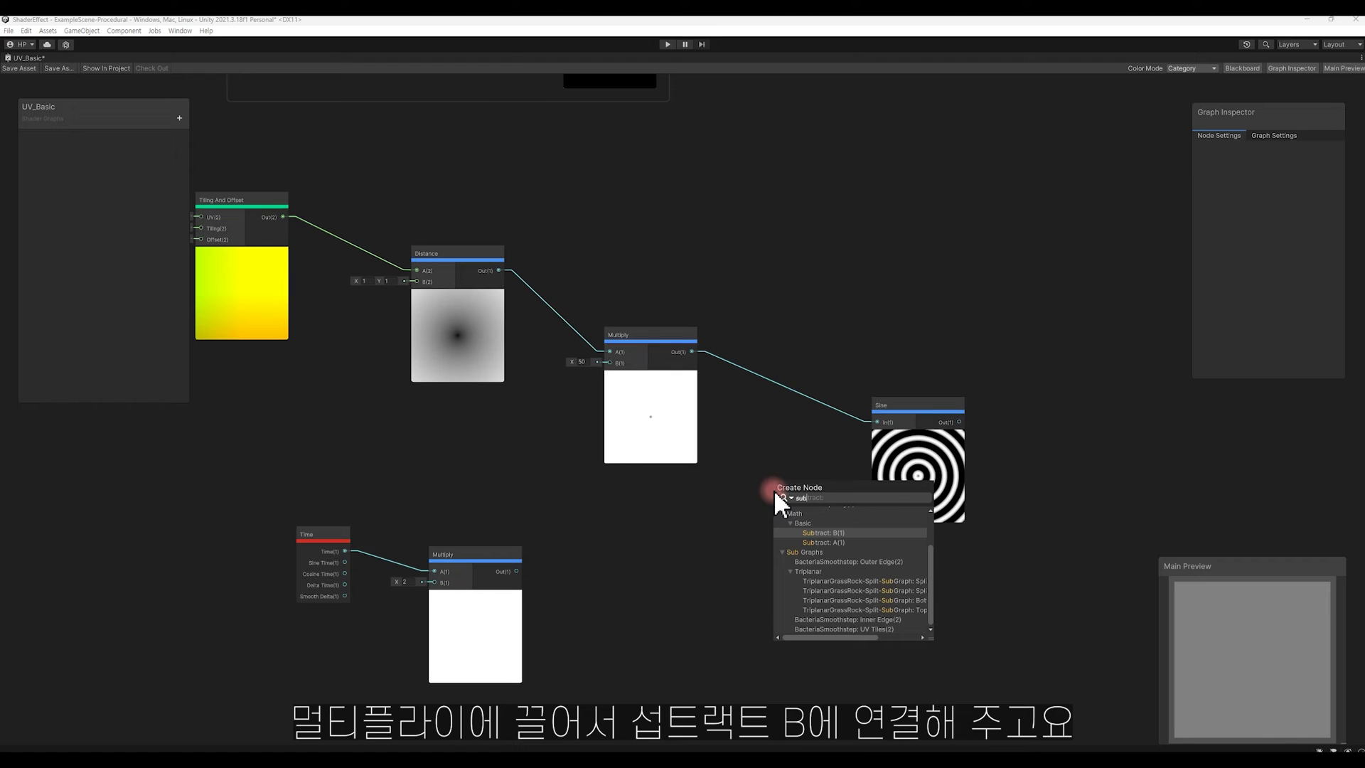
key(Return)
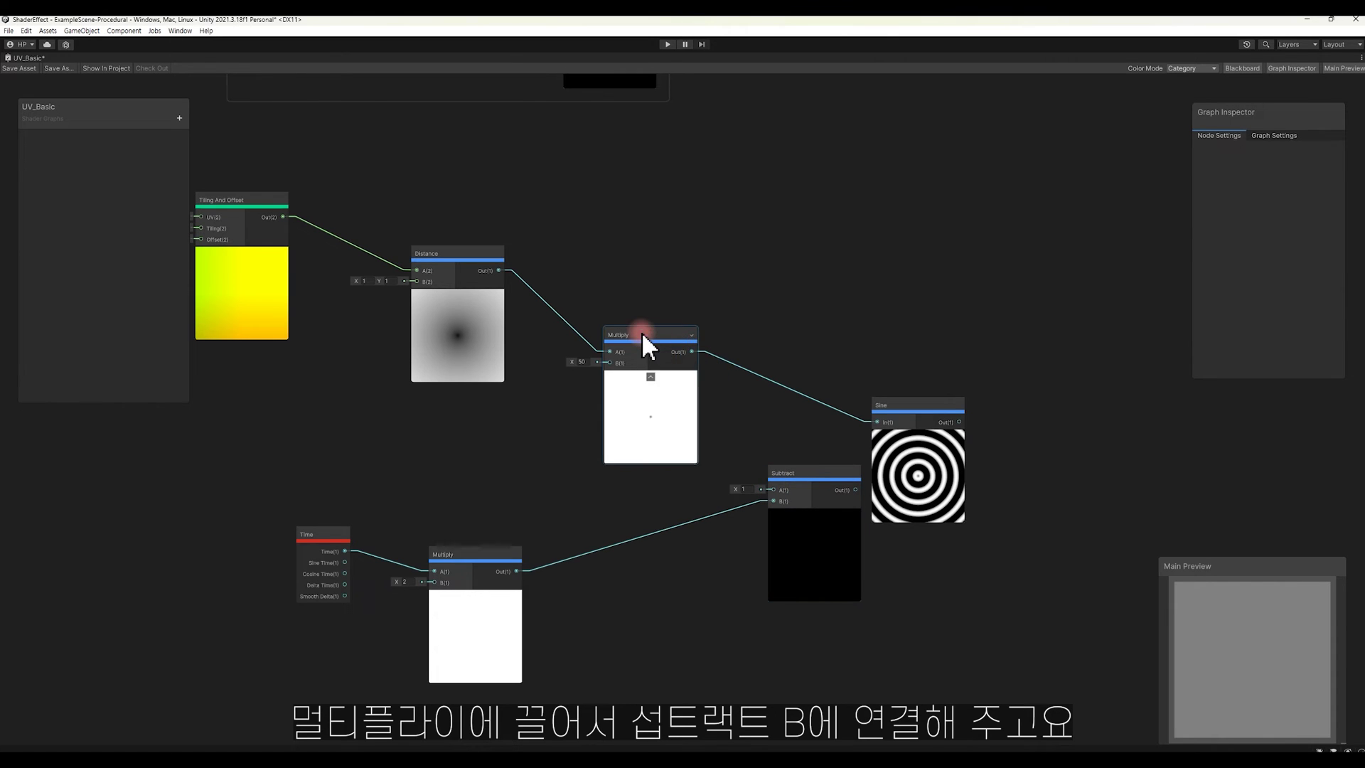
drag(641, 331, 616, 329)
drag(768, 475, 771, 487)
click(786, 481)
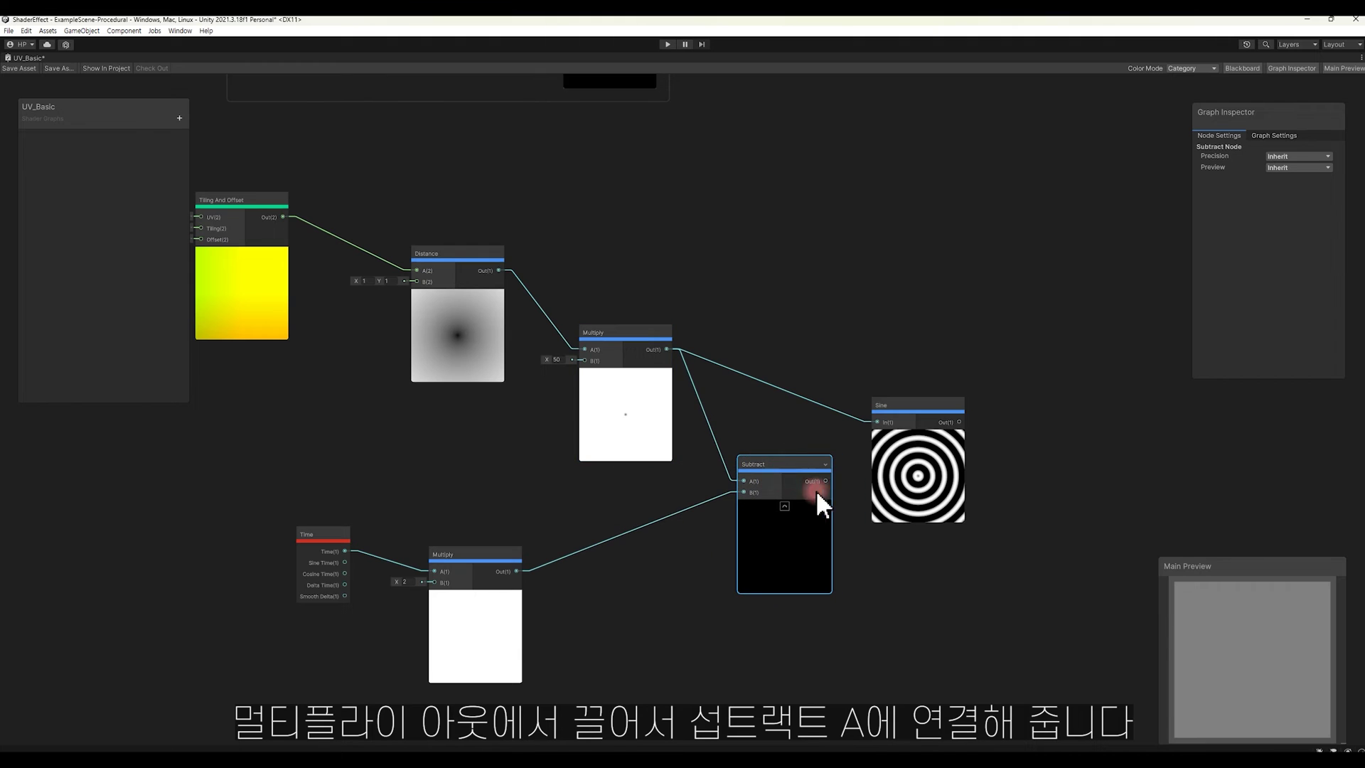
drag(826, 481, 838, 469)
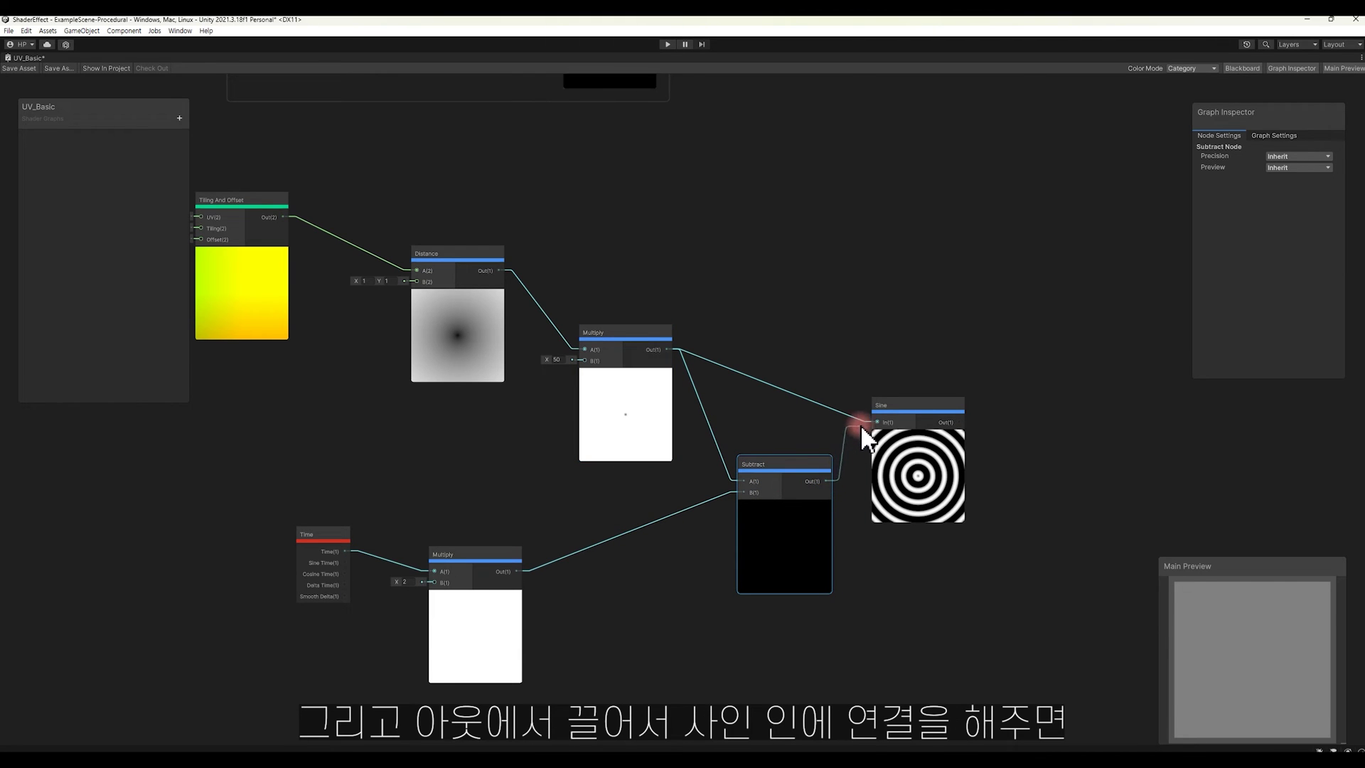
drag(877, 420, 877, 420)
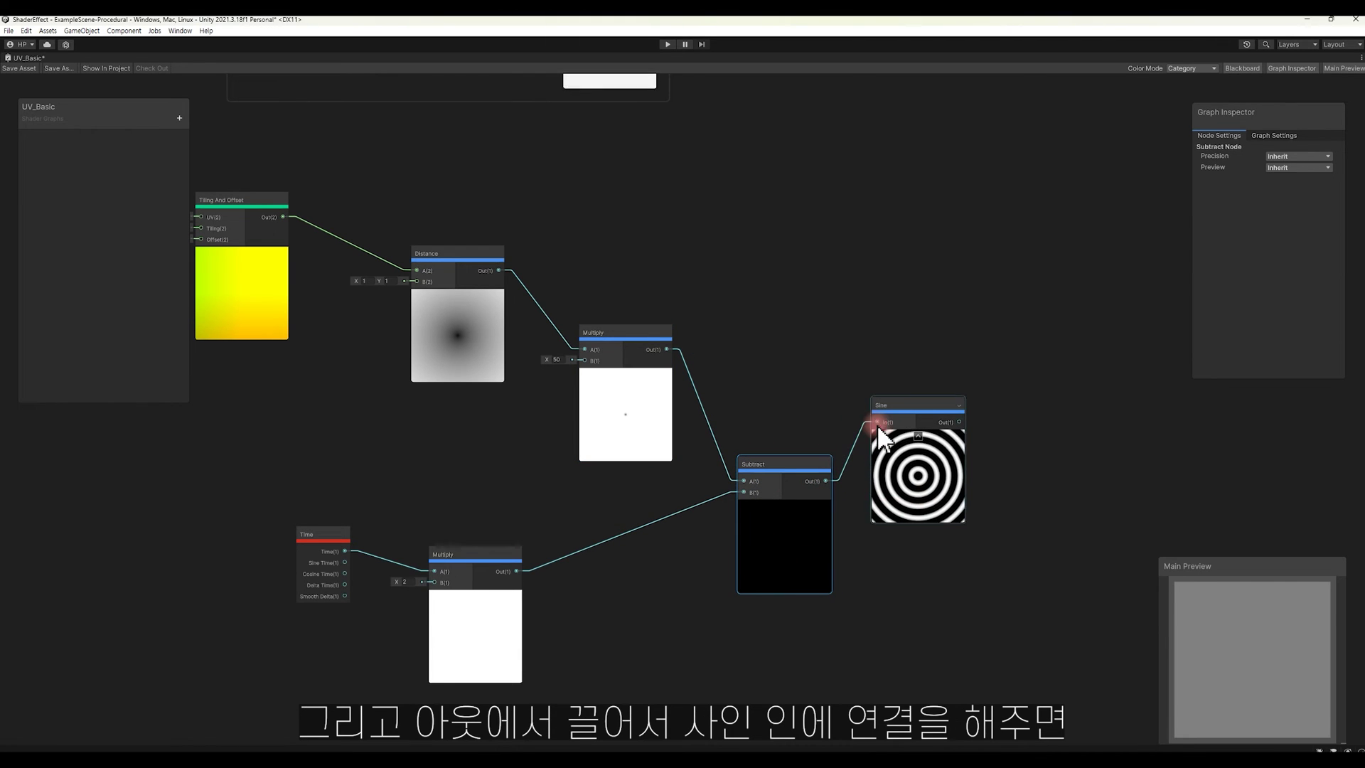
scroll(903, 477, up, 3)
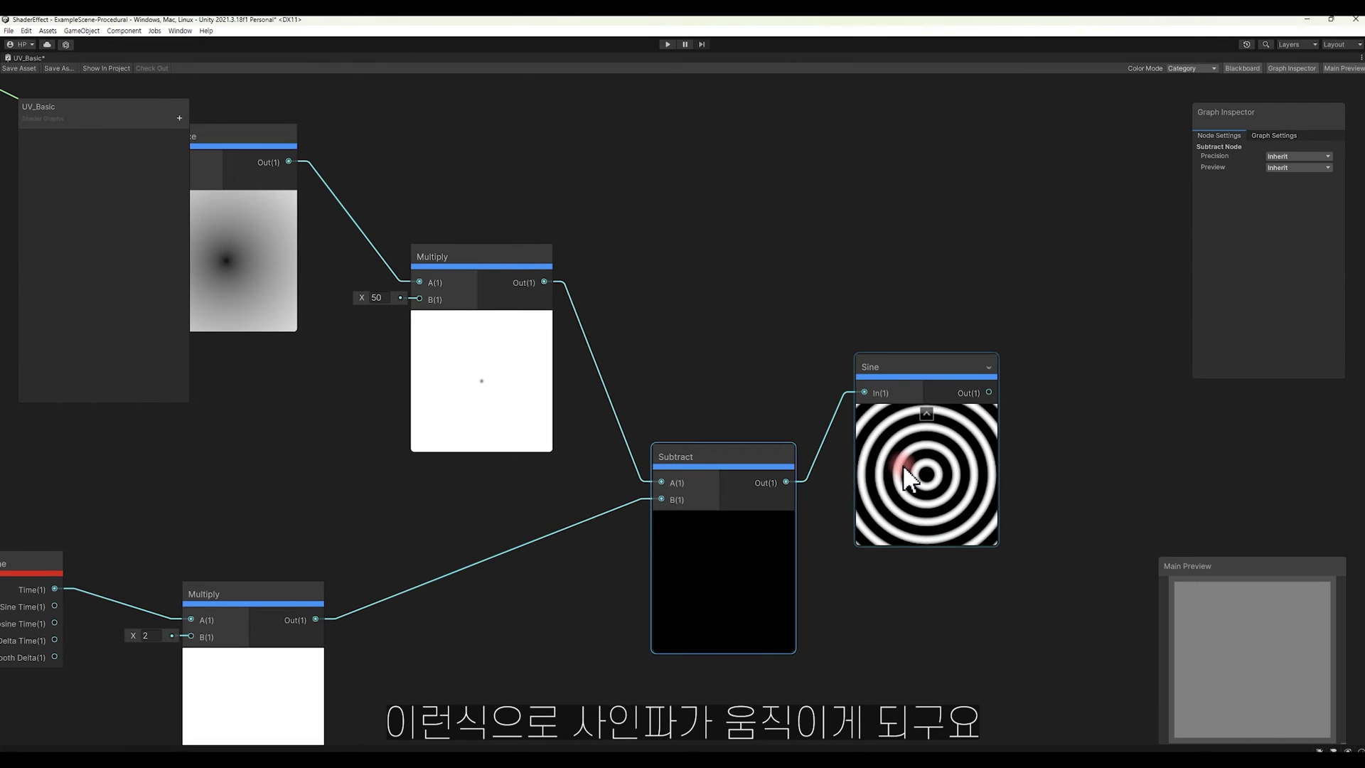
Set the time Multiply's B value to 5 to speed up the rings.
middle_drag(233, 603, 320, 548)
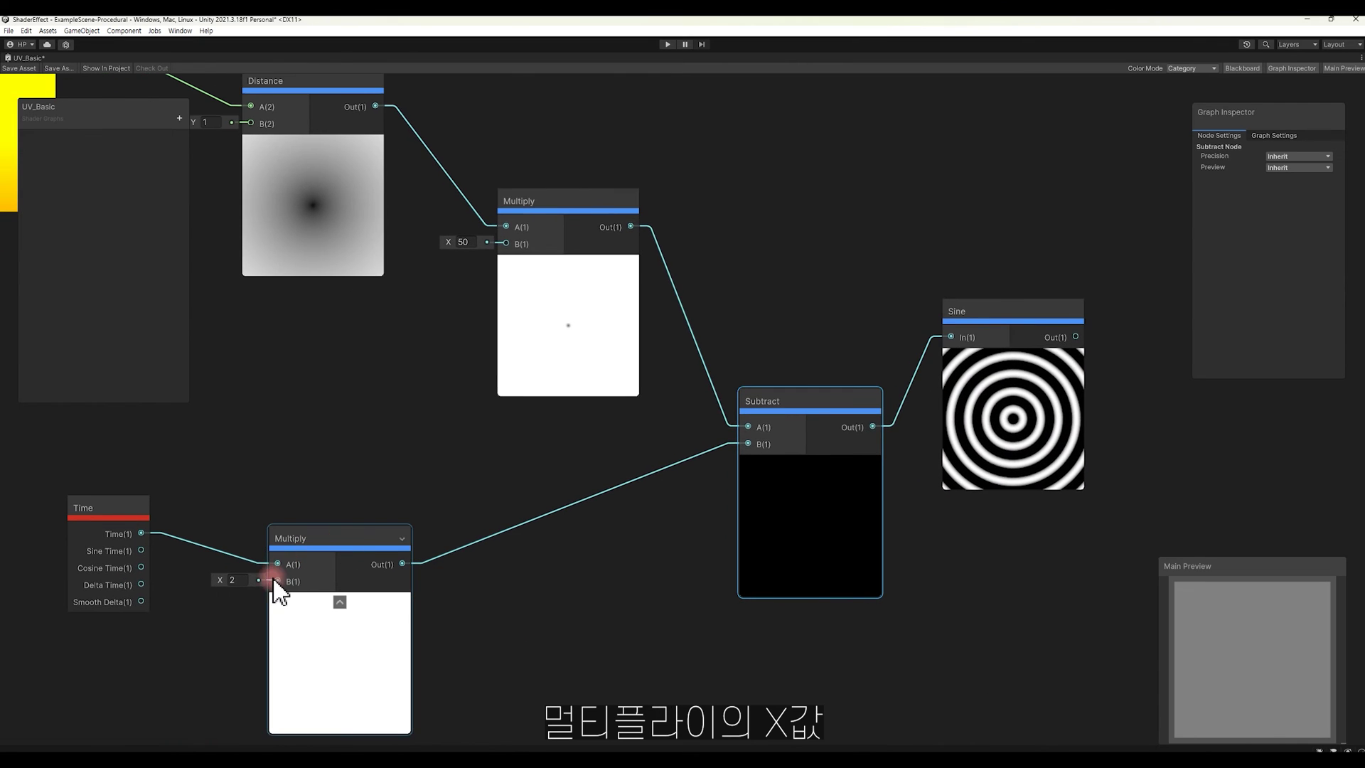
click(238, 579)
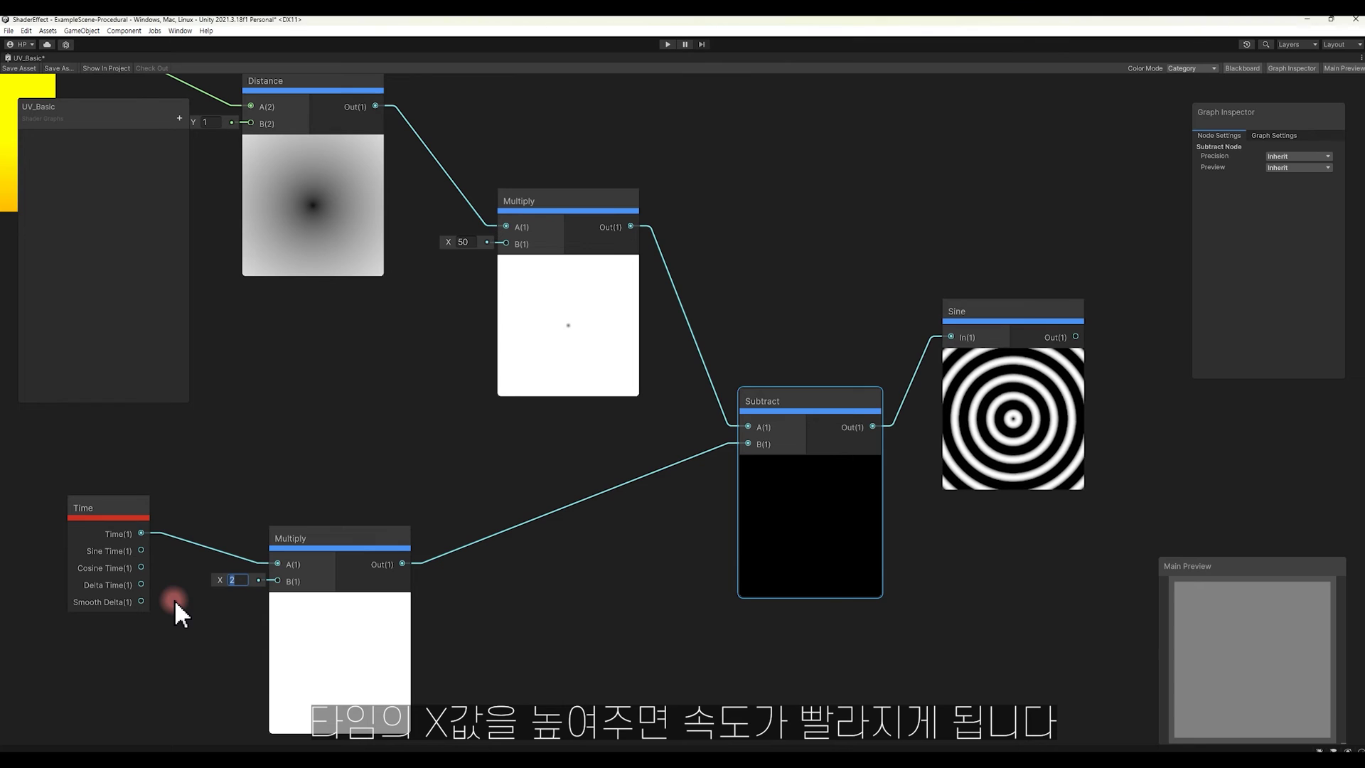
text(6)
click(245, 581)
click(246, 580)
text(100)
text(5)
click(462, 242)
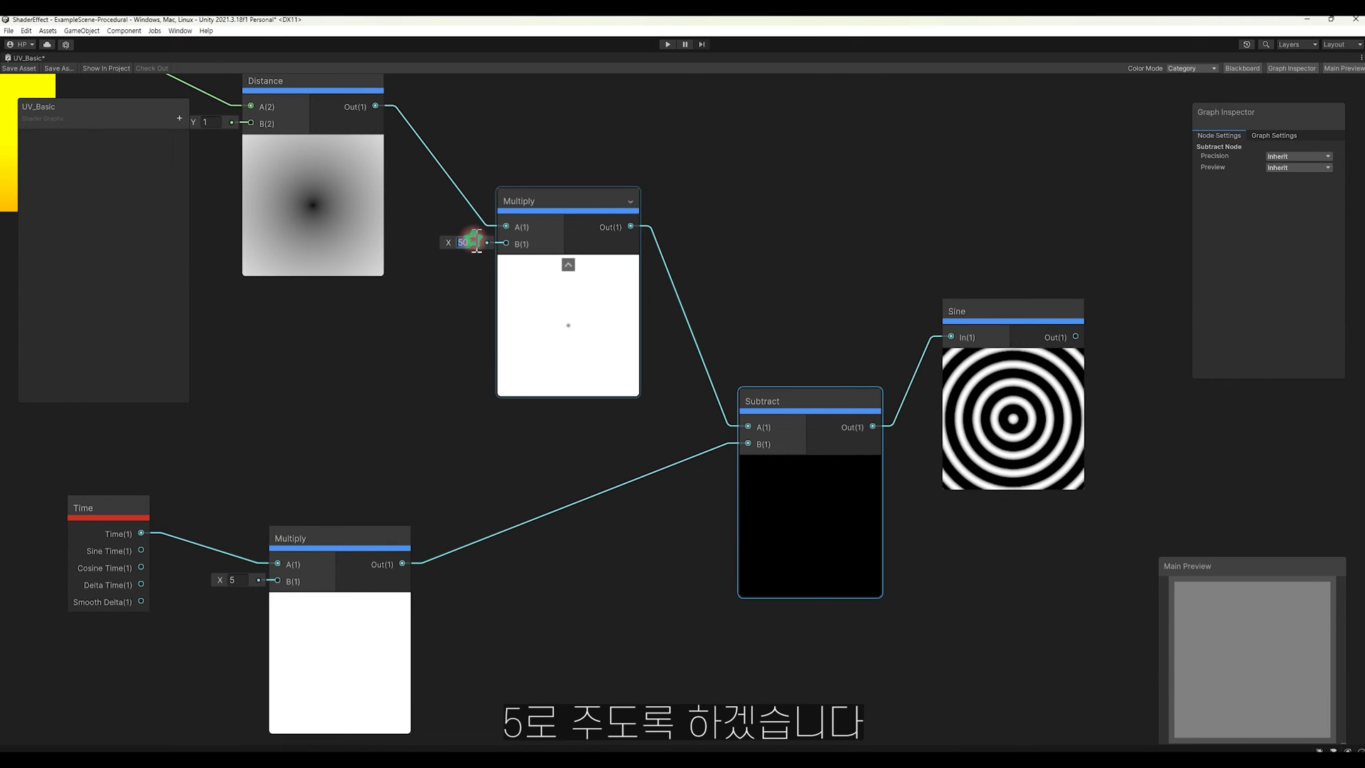
Try 100 as the distance multiplier, then restore it to 50.
middle_drag(459, 252, 474, 294)
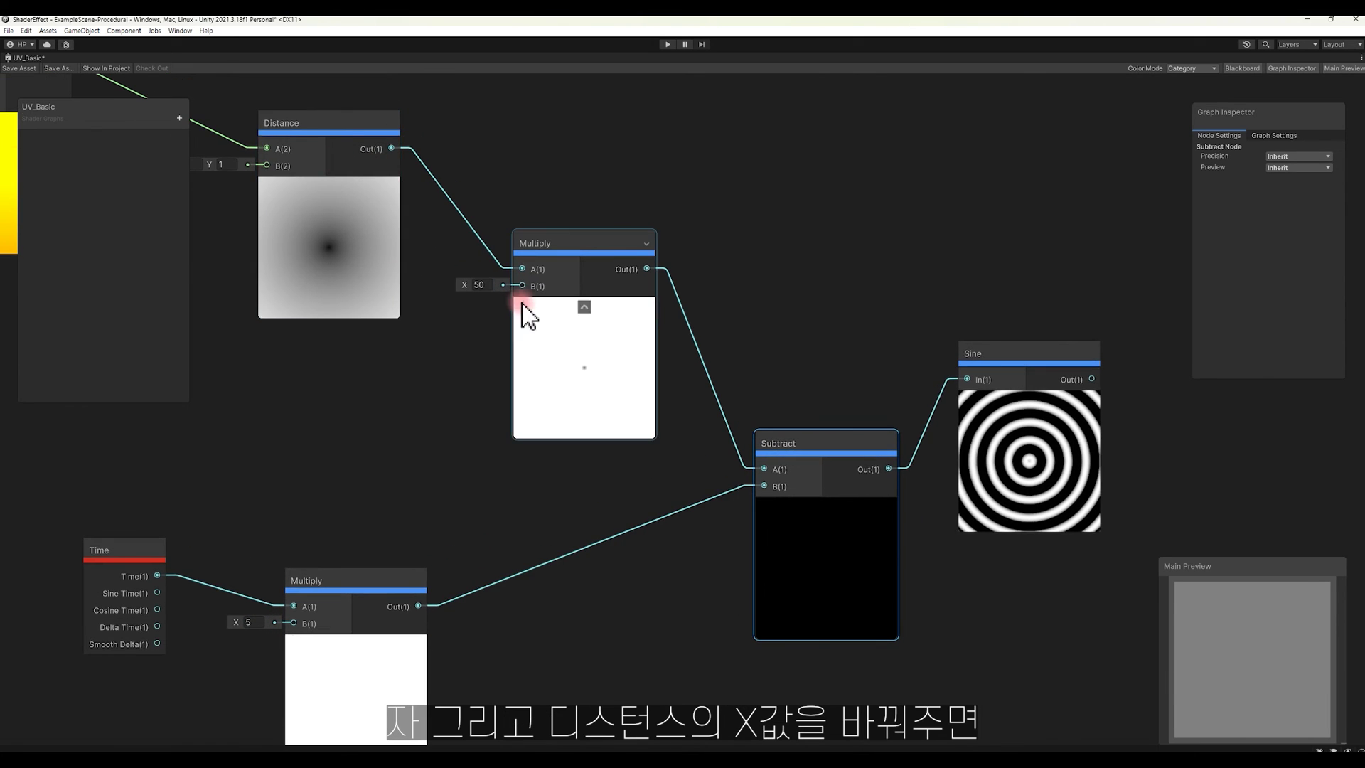
click(494, 284)
text(100)
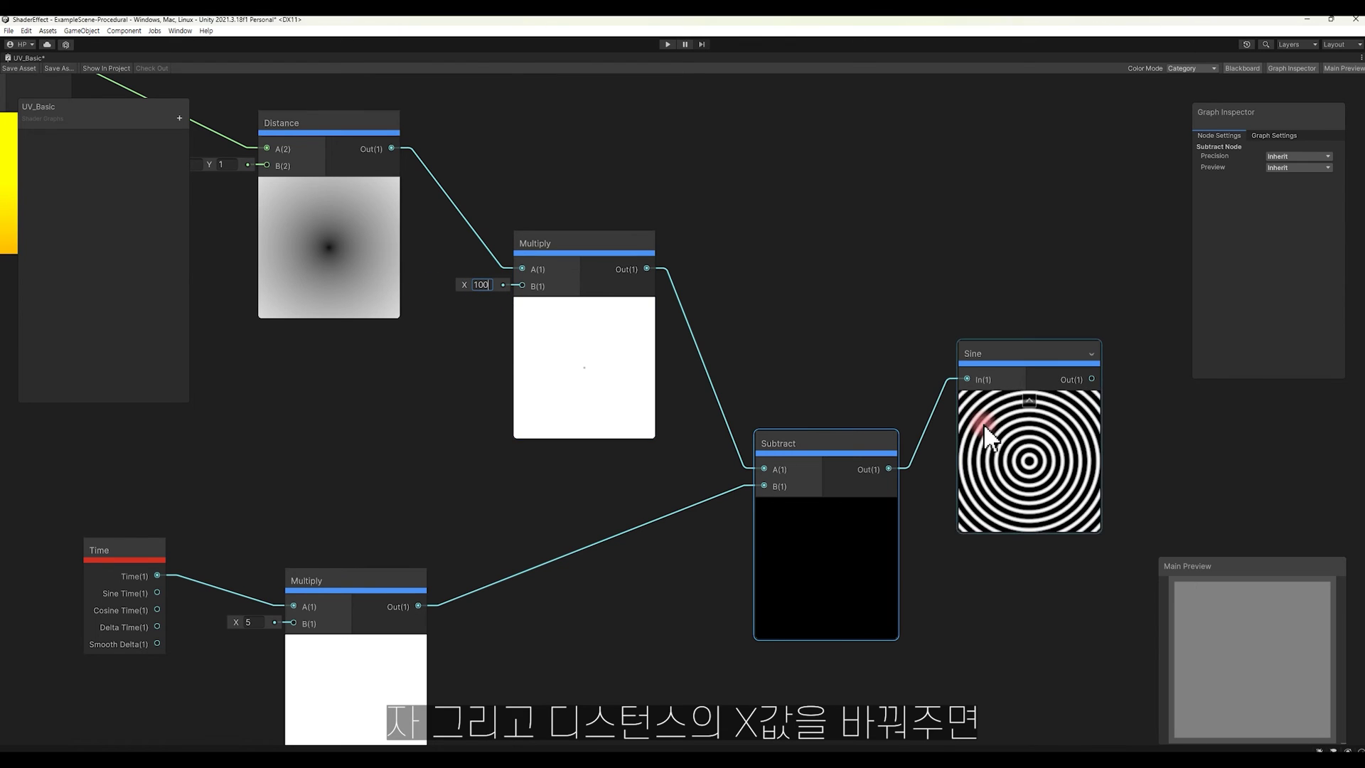
double_click(481, 285)
text(50)
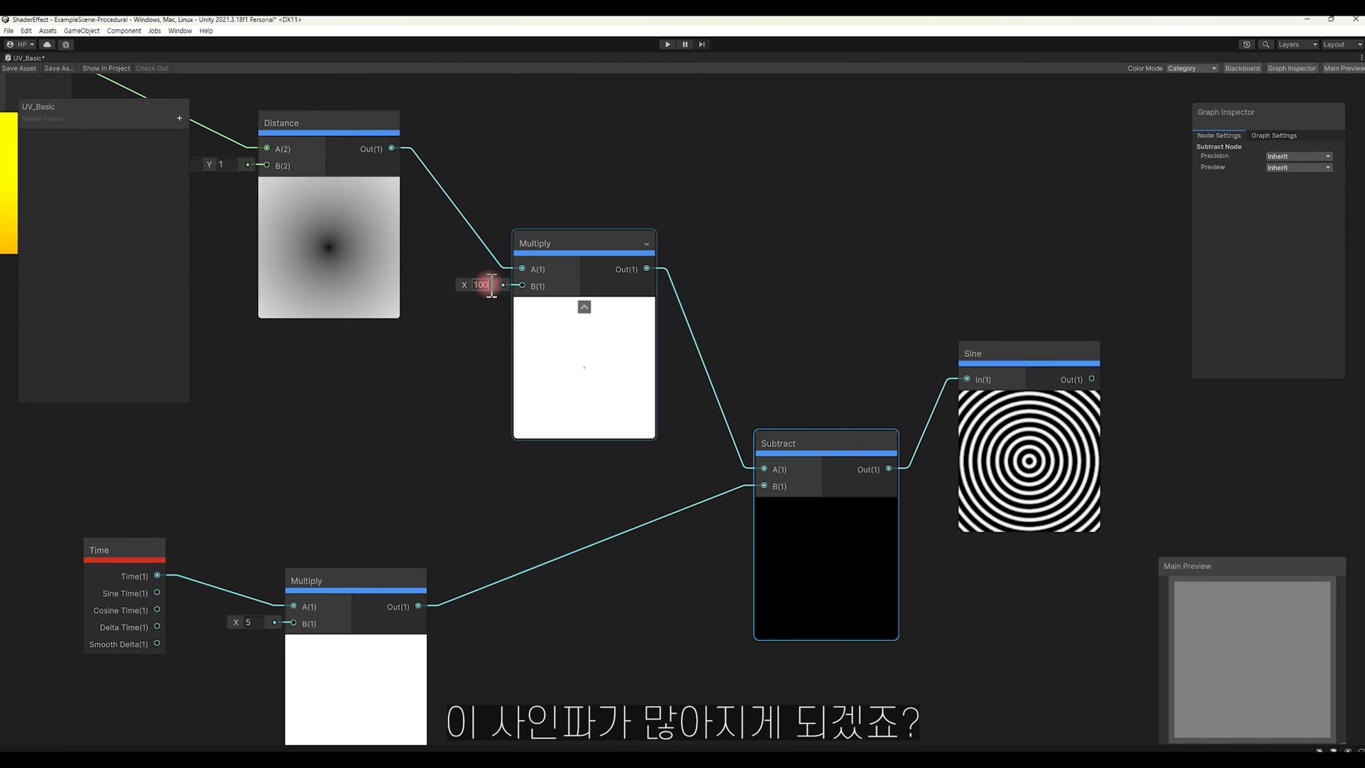
scroll(724, 416, down, 5)
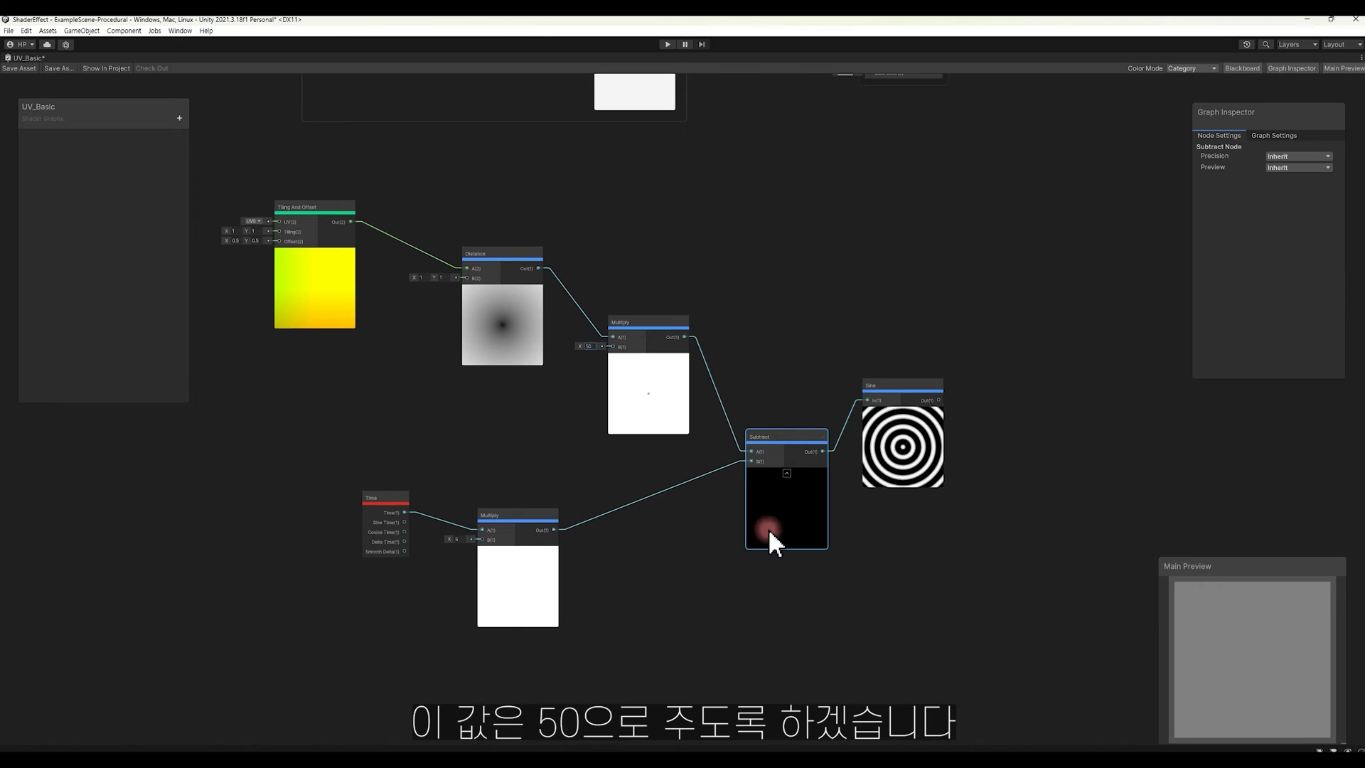
Box-select the ring-wave nodes and group them under the title SineWave.
drag(277, 217, 1067, 715)
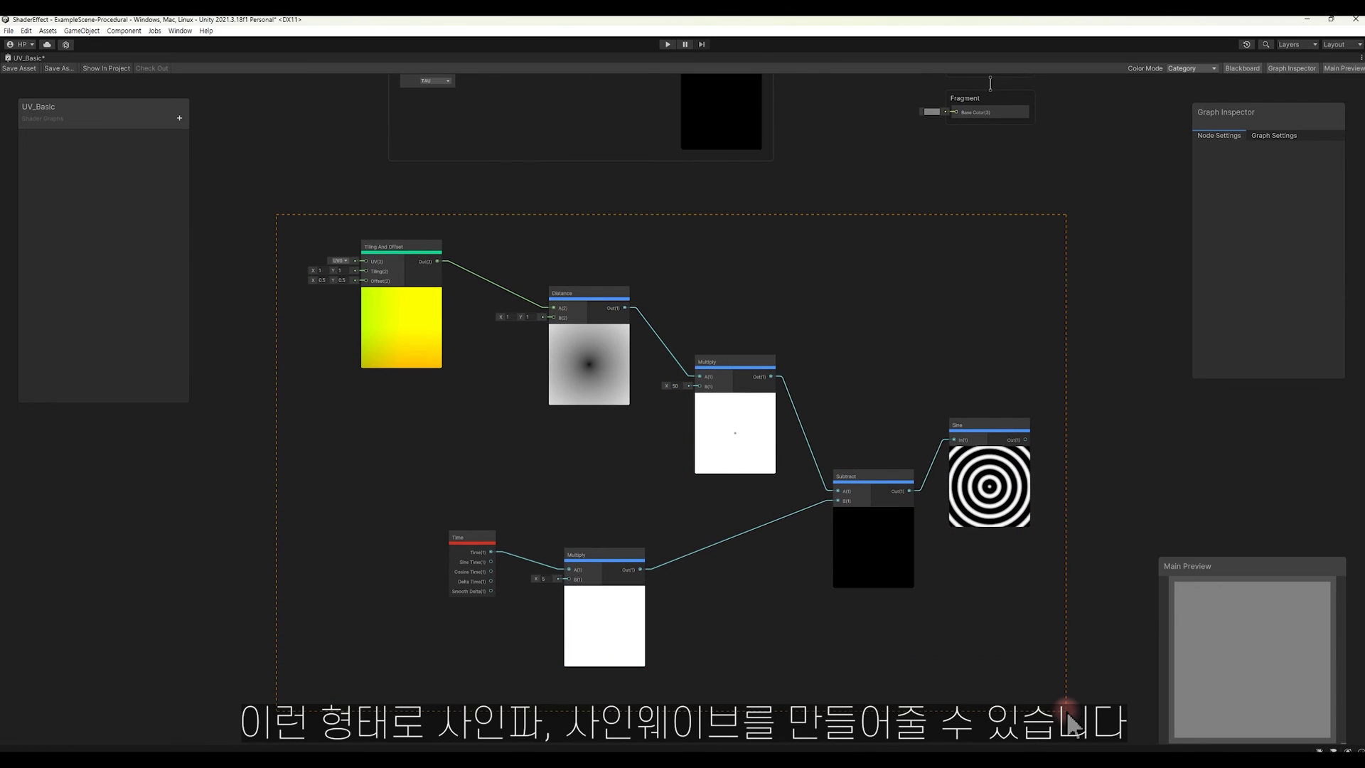
key(ctrl+g)
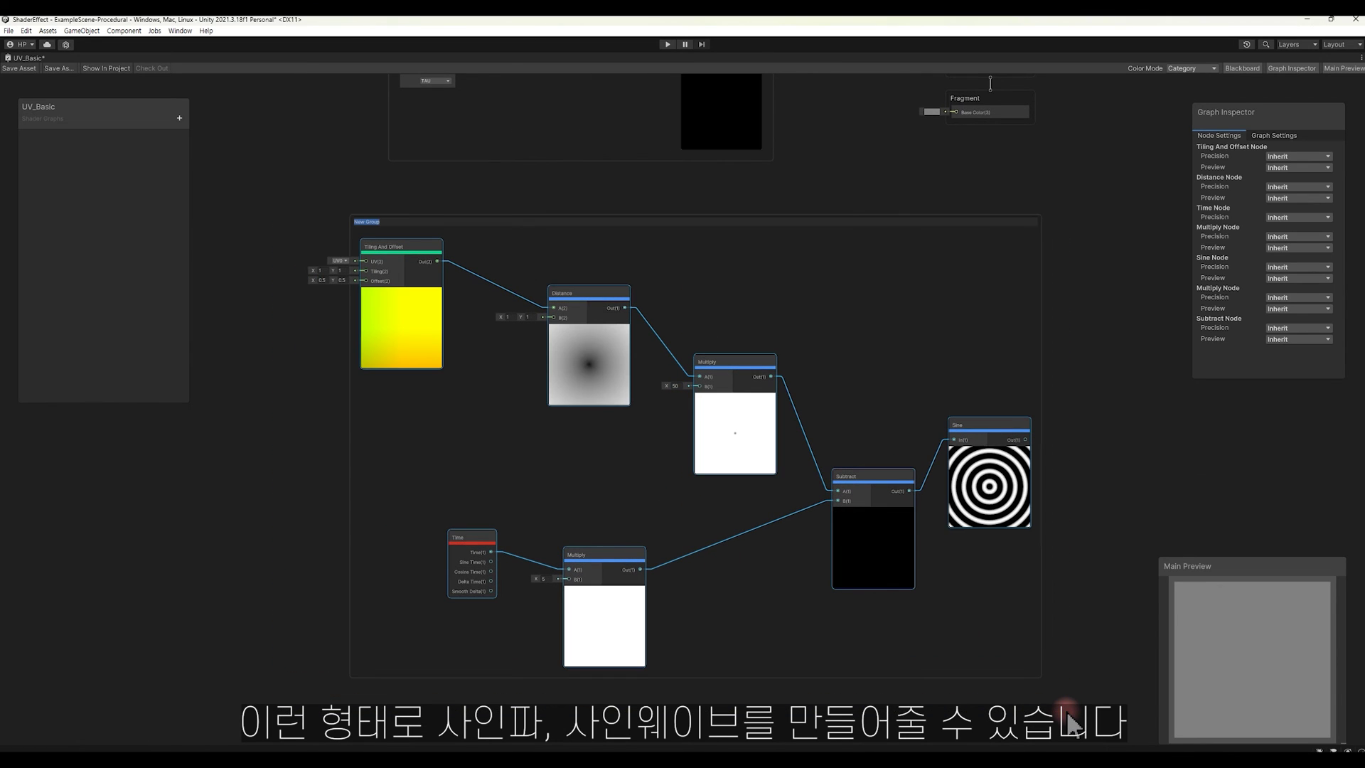
text(SineWave)
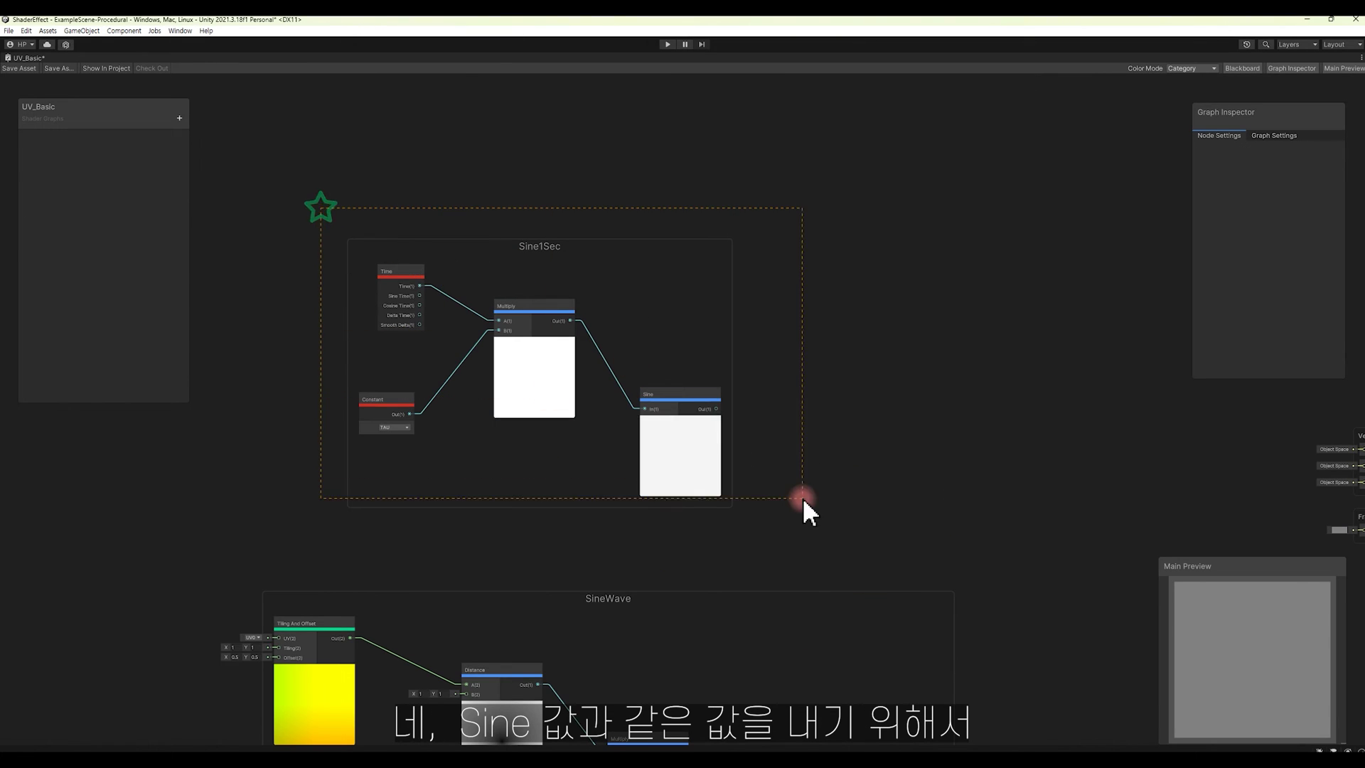
Select the Sine1Sec group and bring it into view.
drag(321, 208, 846, 560)
click(1047, 506)
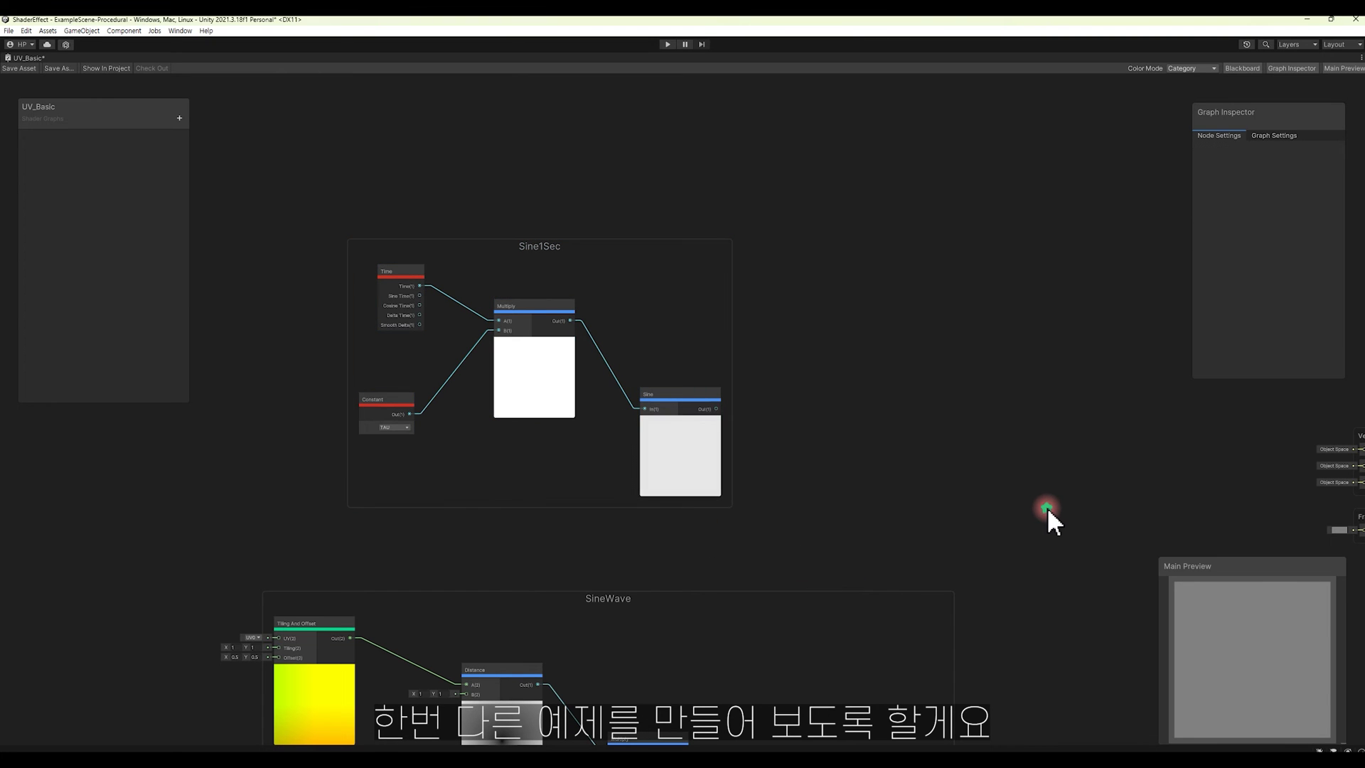
click(662, 254)
middle_drag(800, 386, 684, 391)
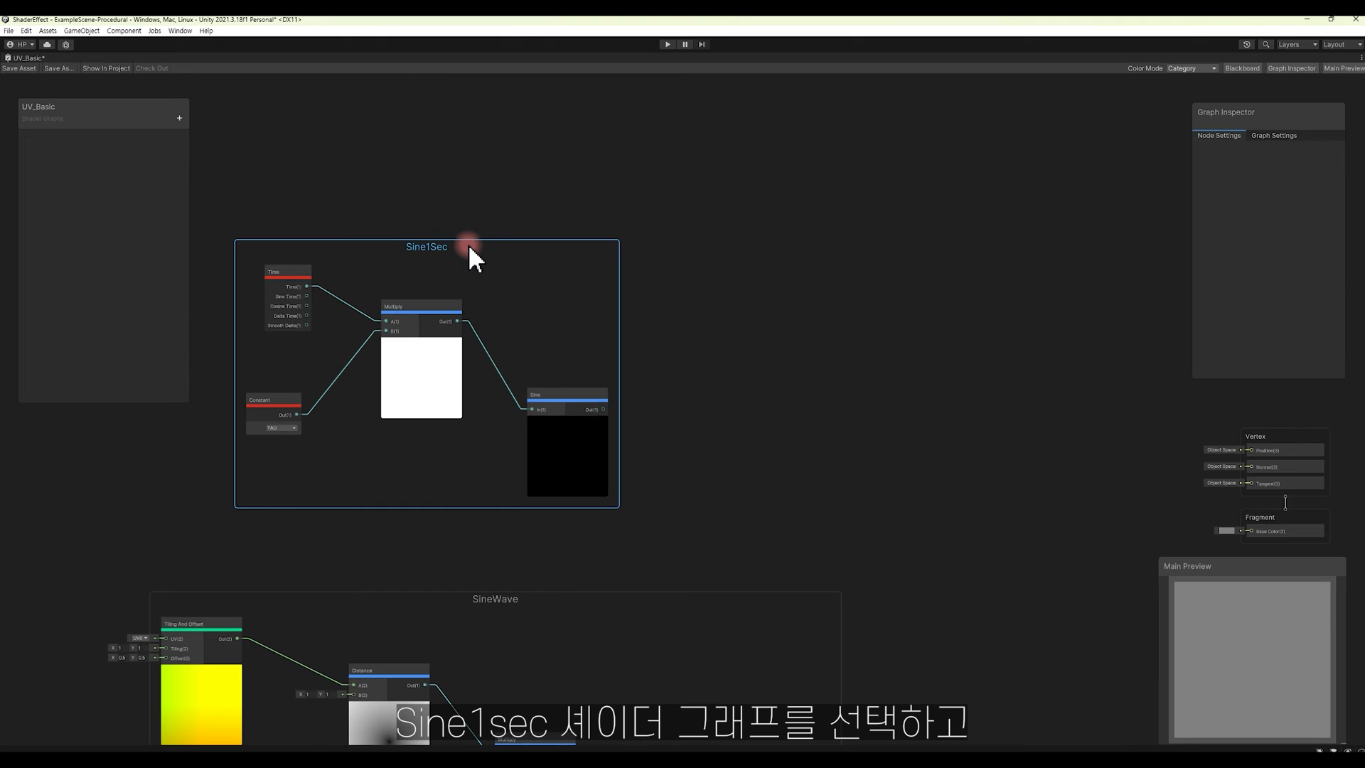
Duplicate the Sine1Sec group beside the original and delete the copy's Constant node.
key(ctrl+d)
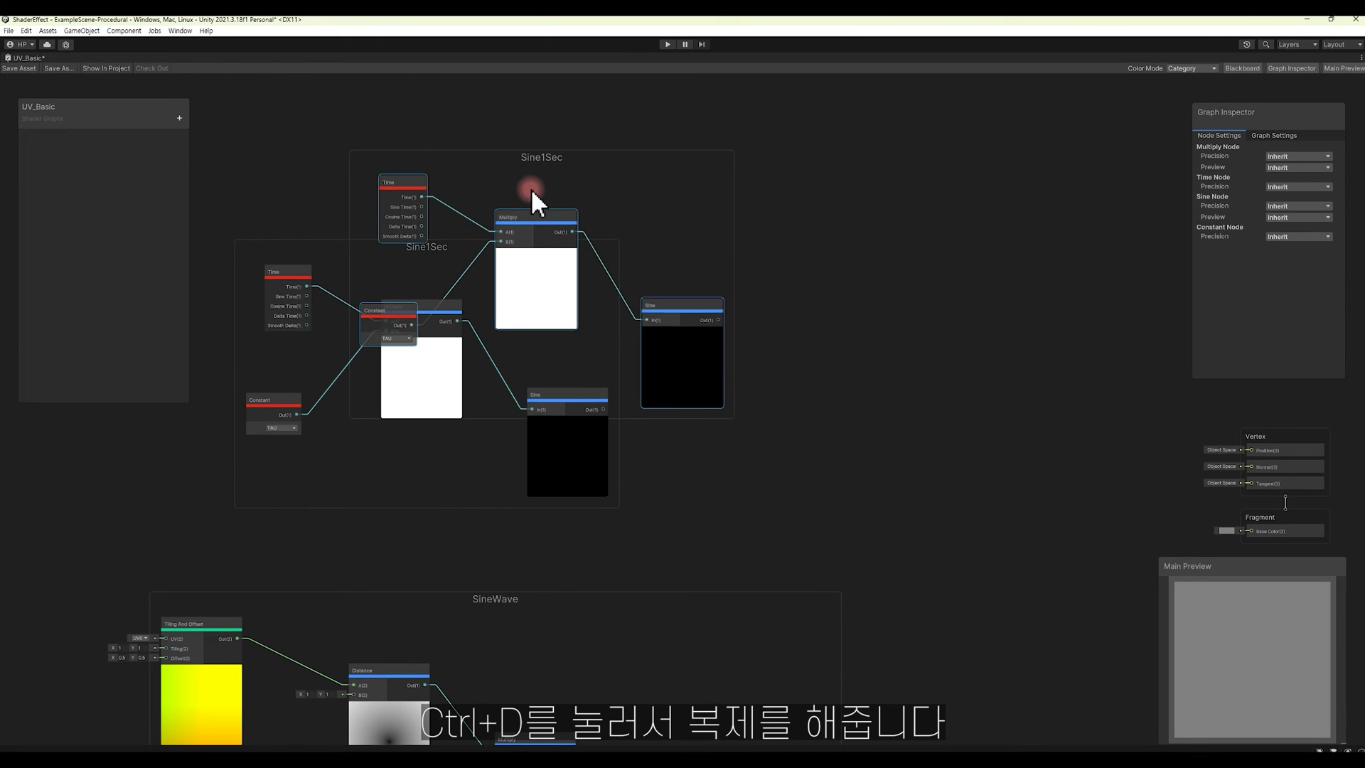
drag(573, 163, 893, 262)
drag(713, 375, 753, 459)
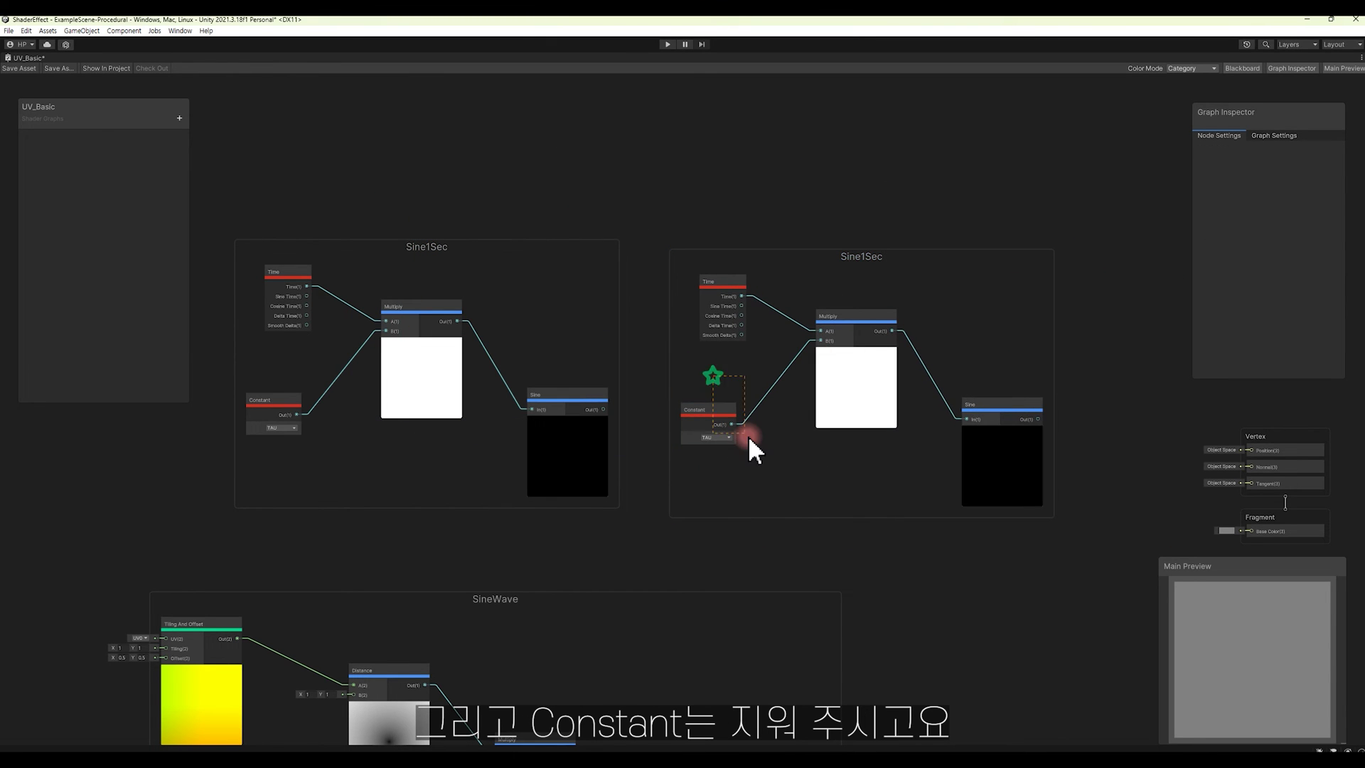
key(Delete)
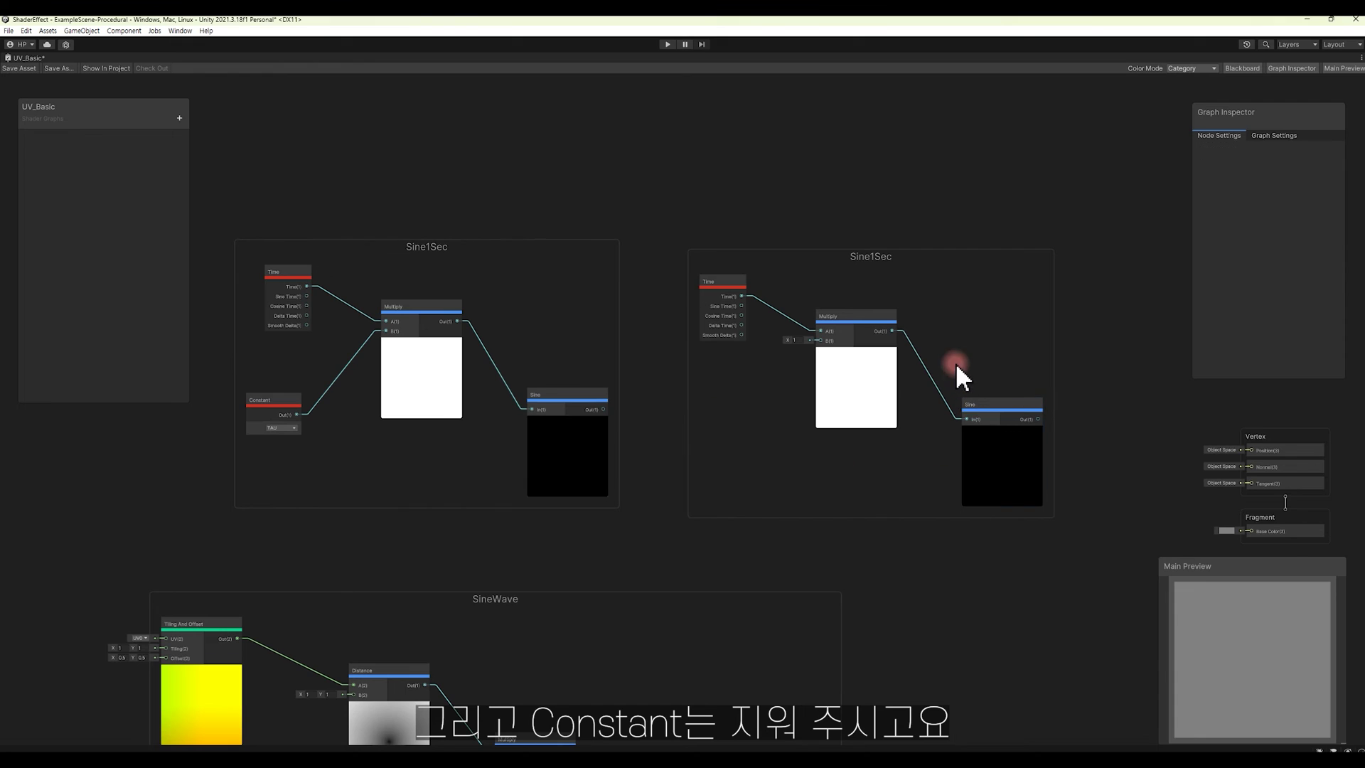
Disconnect the copied Multiply output from its Sine node.
scroll(955, 363, up, 1)
drag(977, 411, 984, 412)
scroll(970, 464, up, 2)
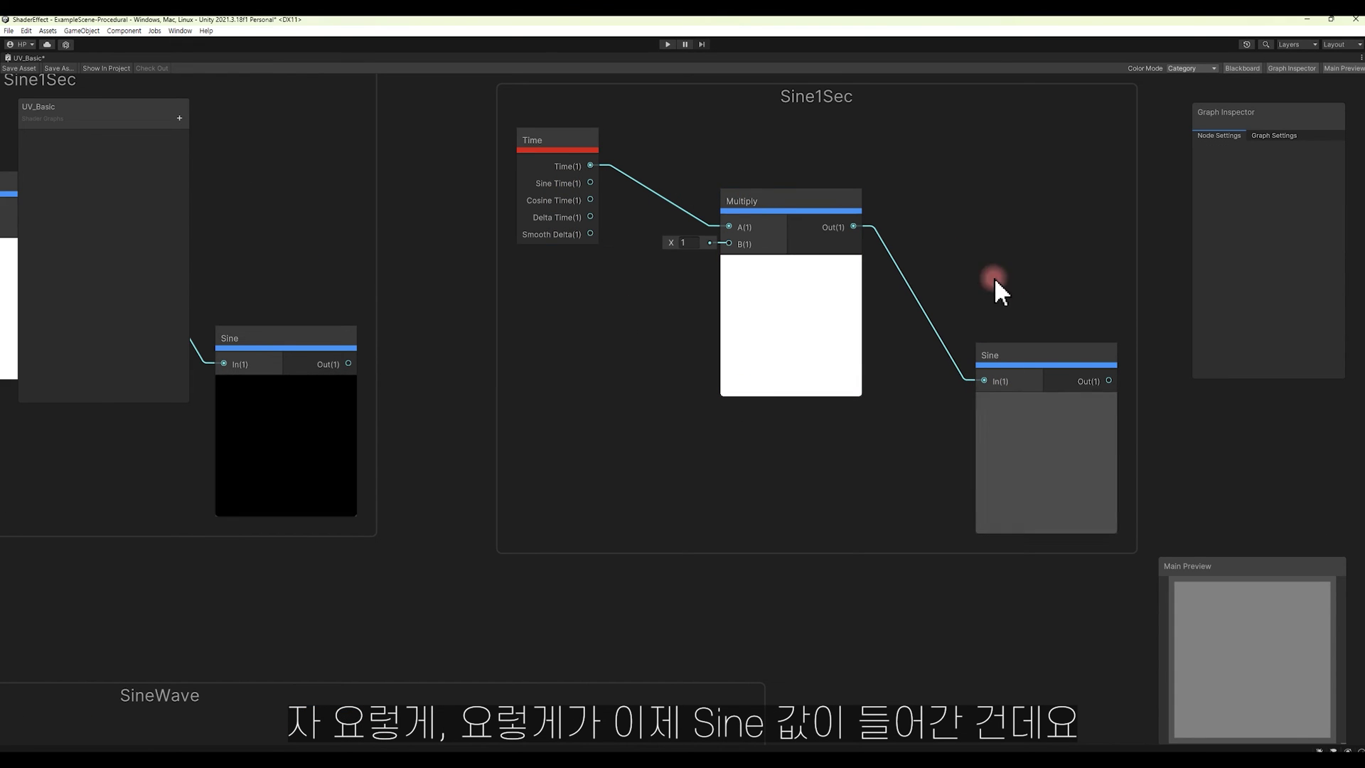
click(908, 255)
key(Delete)
Route Time's Sine Time through the copied Multiply into a new Preview node.
drag(855, 226, 953, 189)
text(preview)
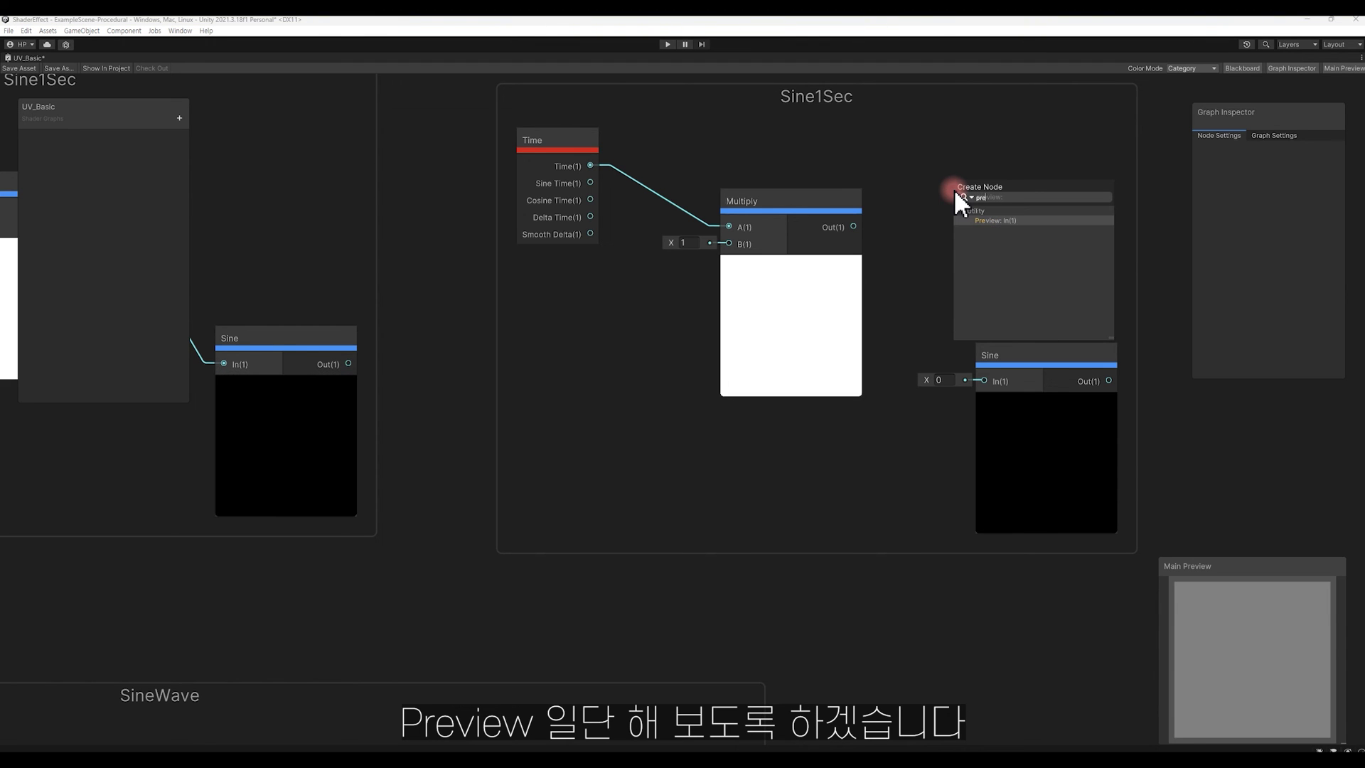
key(Return)
drag(969, 173, 966, 157)
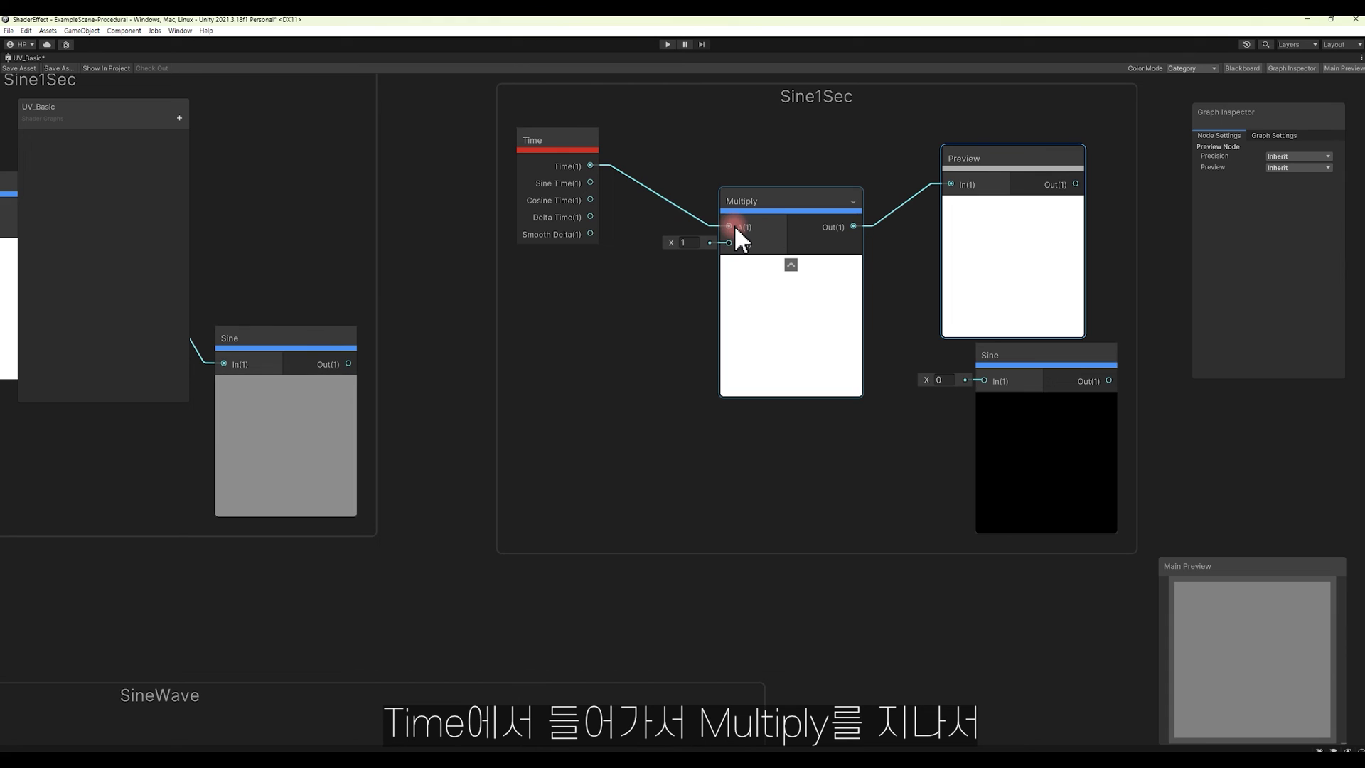
drag(988, 164, 1002, 162)
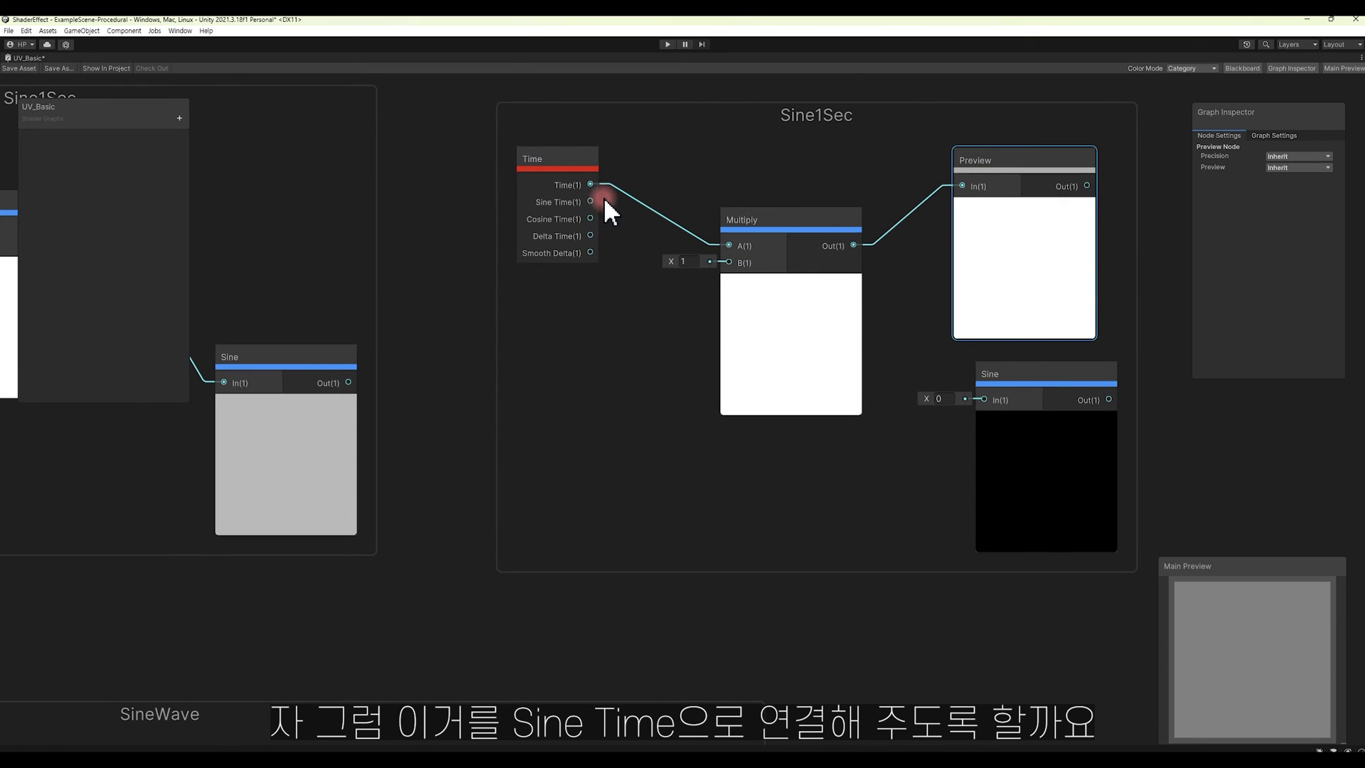
drag(590, 201, 722, 246)
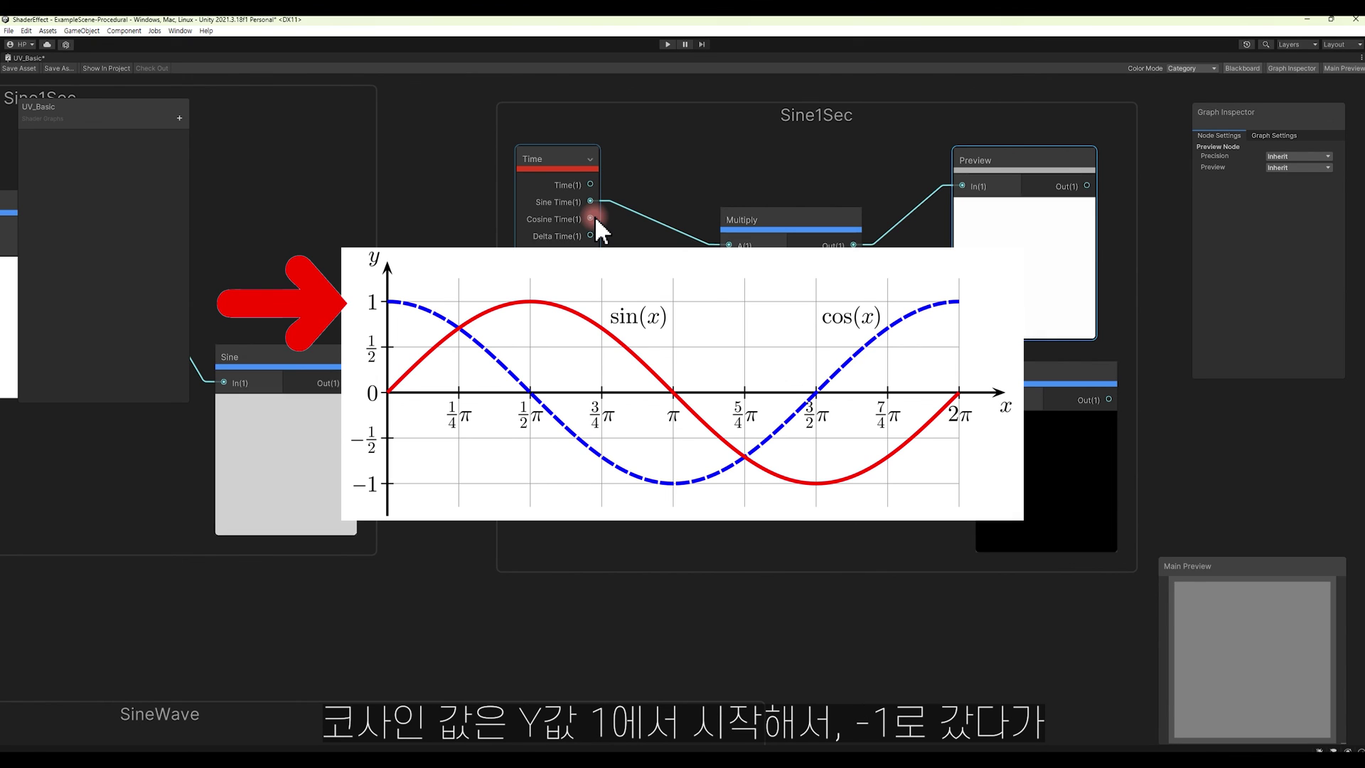
Deselect the Time node and pan so both Sine1Sec groups are in view.
click(497, 211)
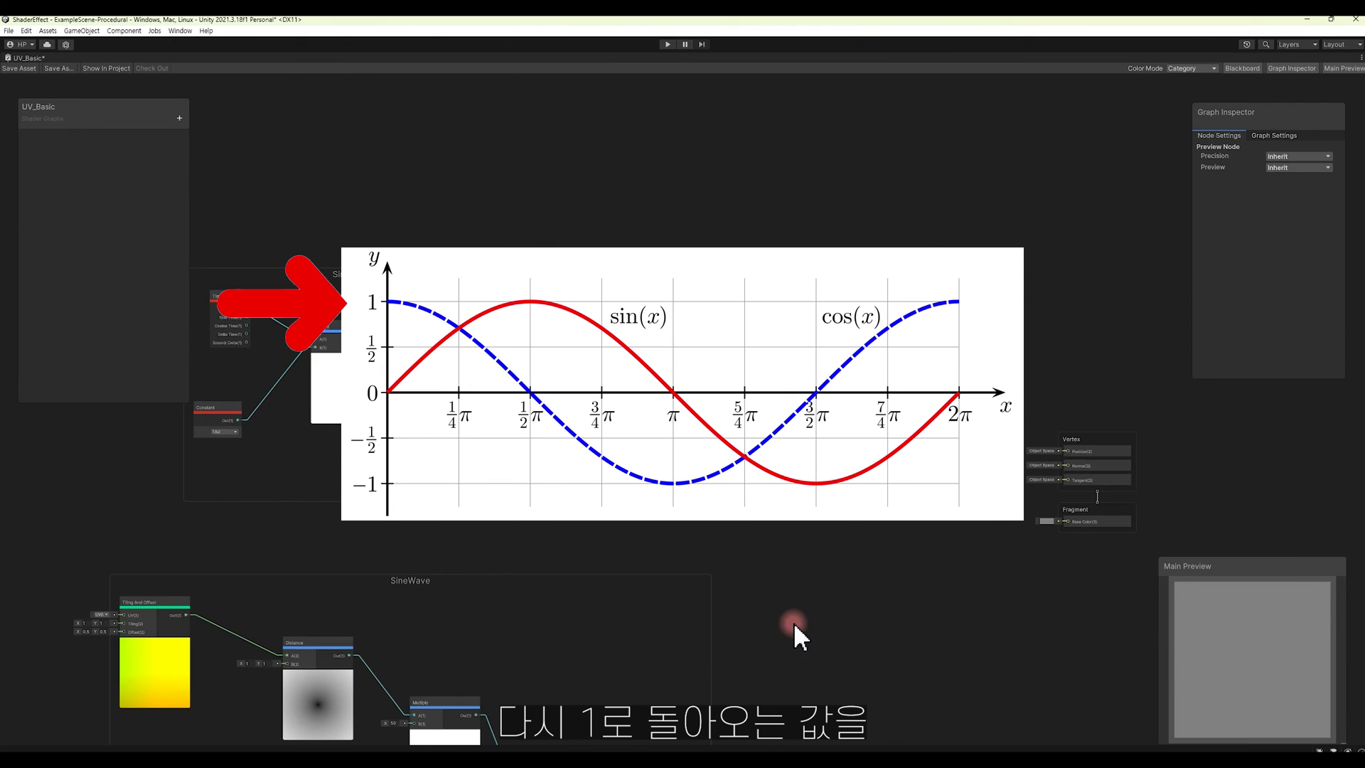
middle_drag(795, 635, 929, 543)
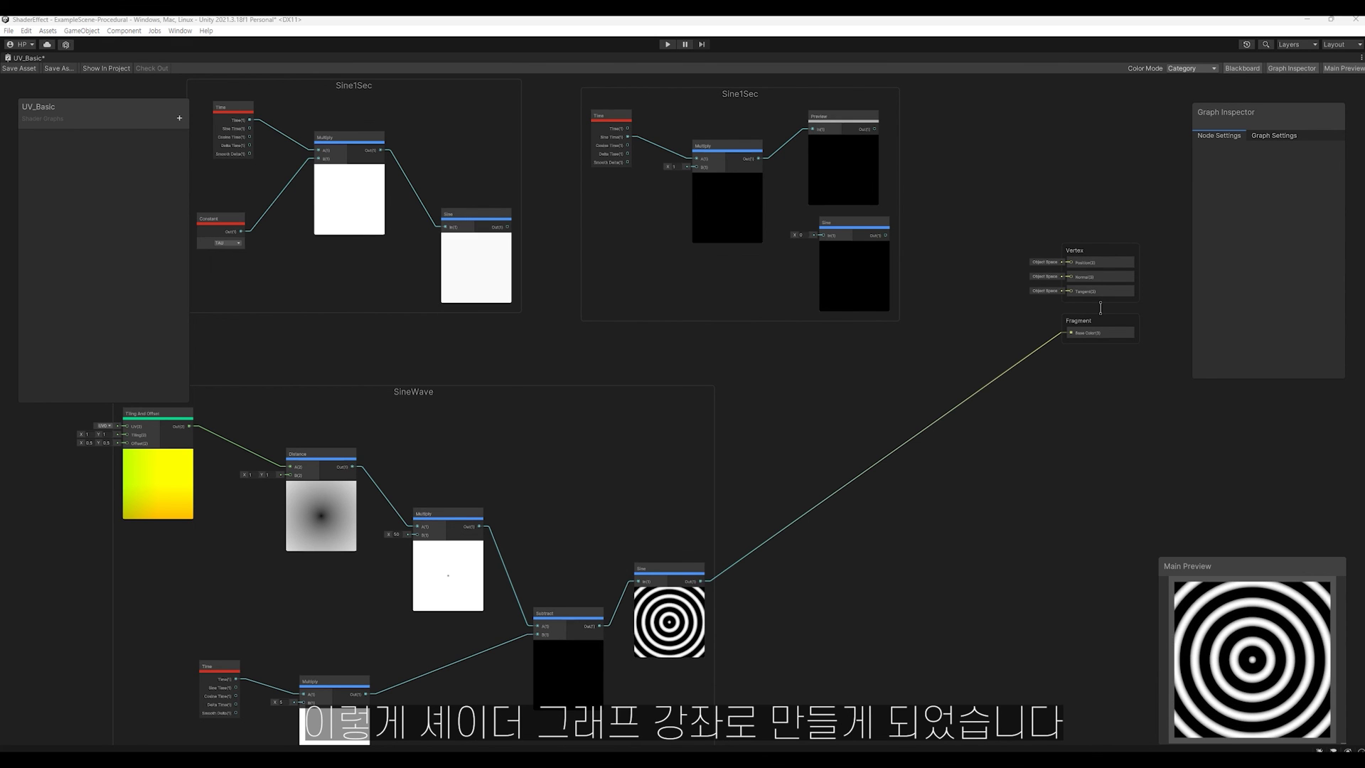
Pan the graph so all groups and the master stack's Base Color input are visible.
middle_drag(789, 438, 863, 488)
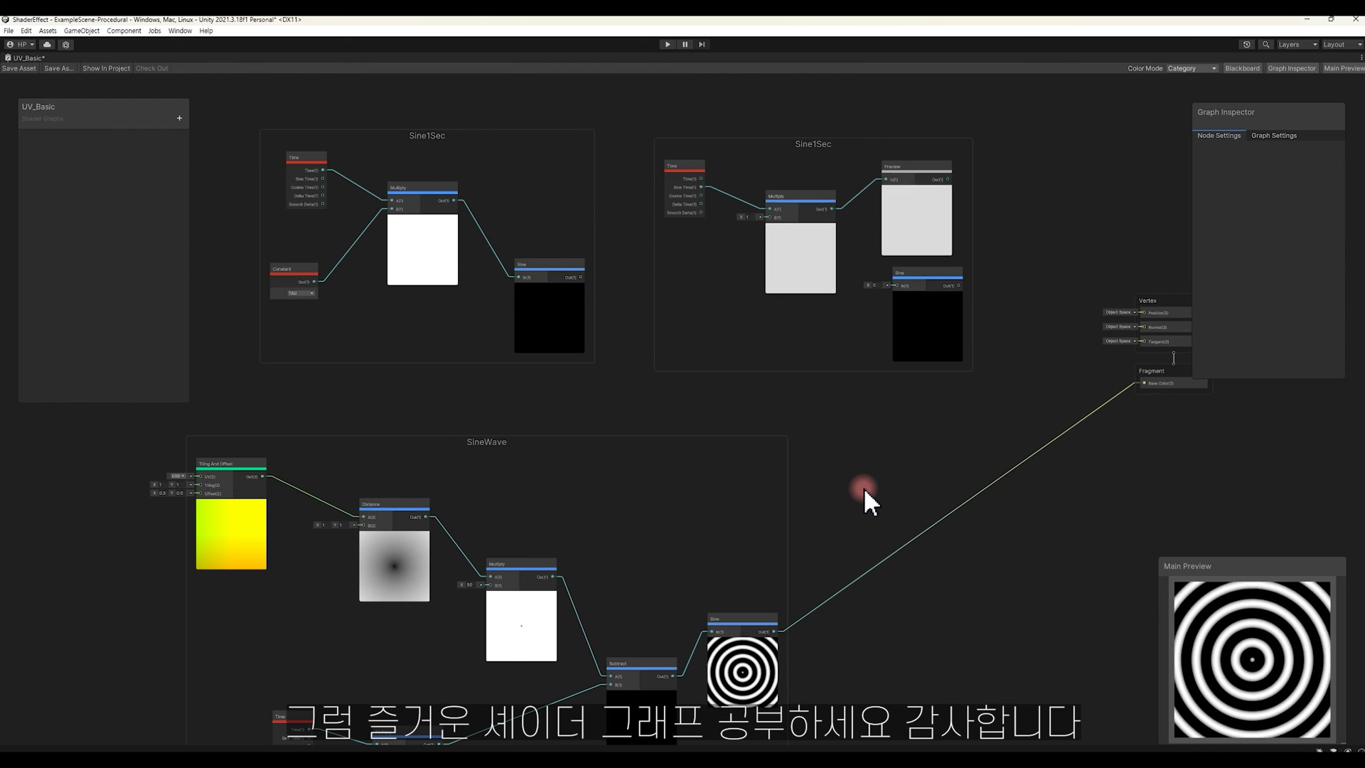